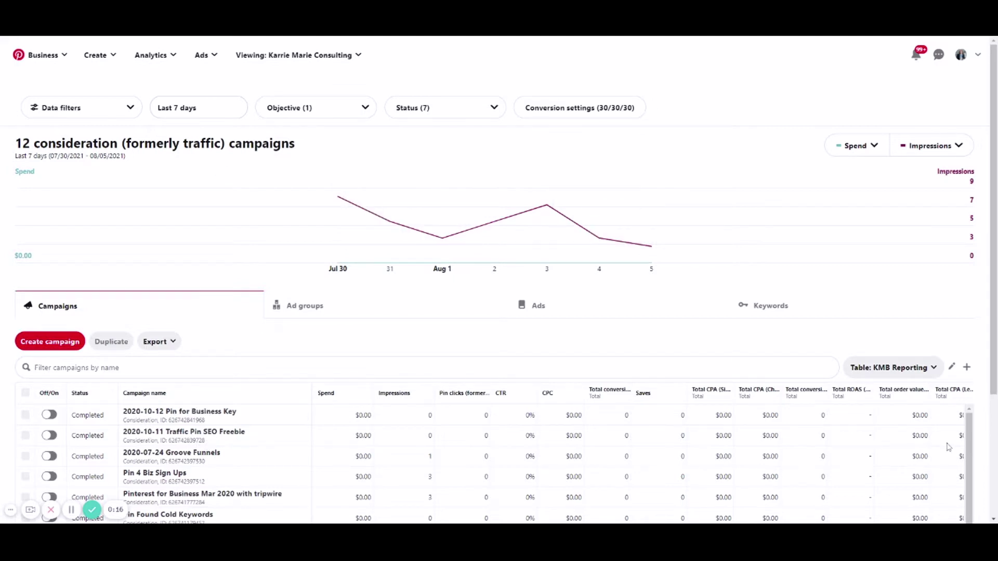
Step: Try a custom date range of 7/13/2021 – 7/30/2021 for the campaign report and restore Last 7 days
{"action": "left_click", "coordinate": [206, 115]}
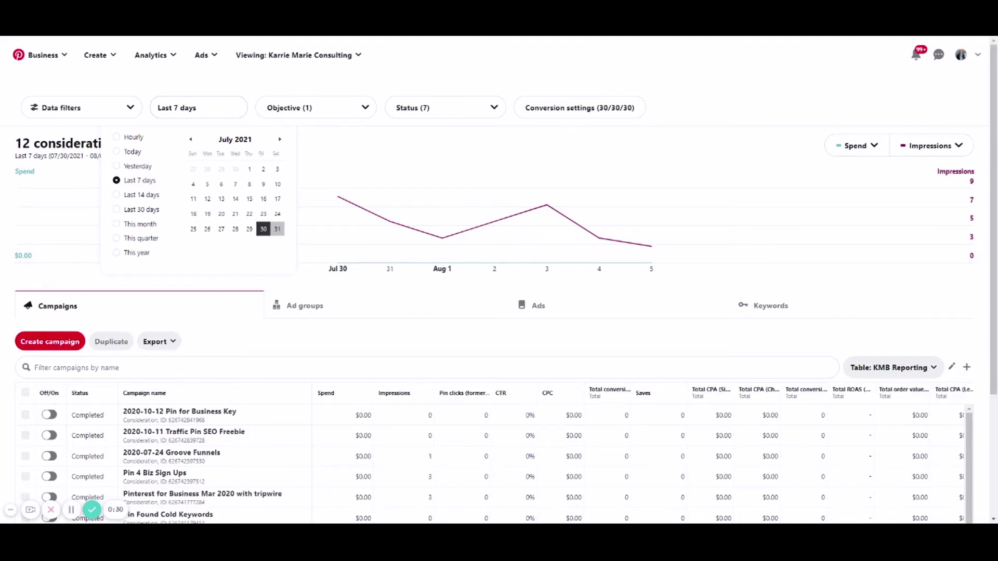
{"action": "left_click", "coordinate": [221, 199]}
{"action": "left_click", "coordinate": [250, 215]}
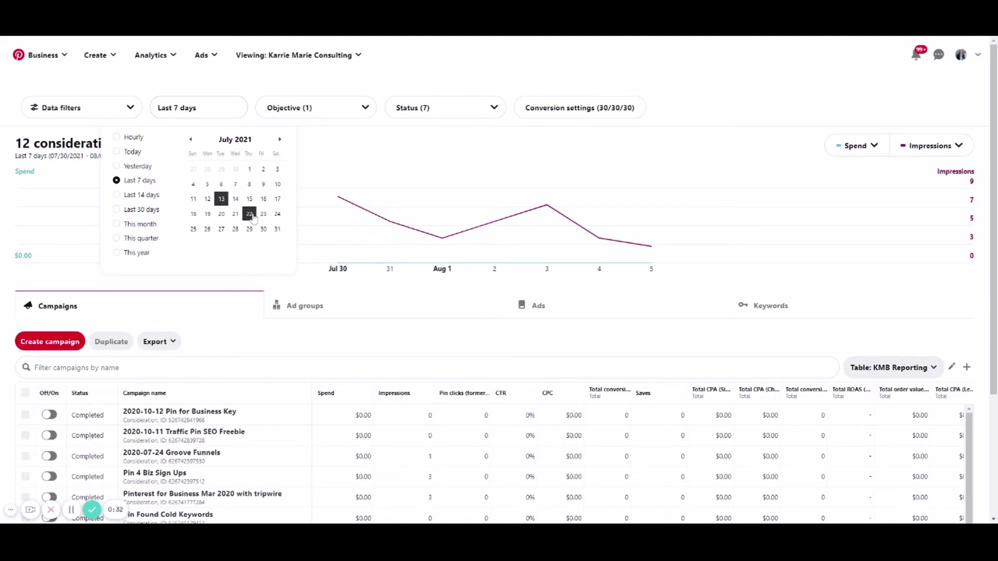
{"action": "left_click", "coordinate": [263, 229]}
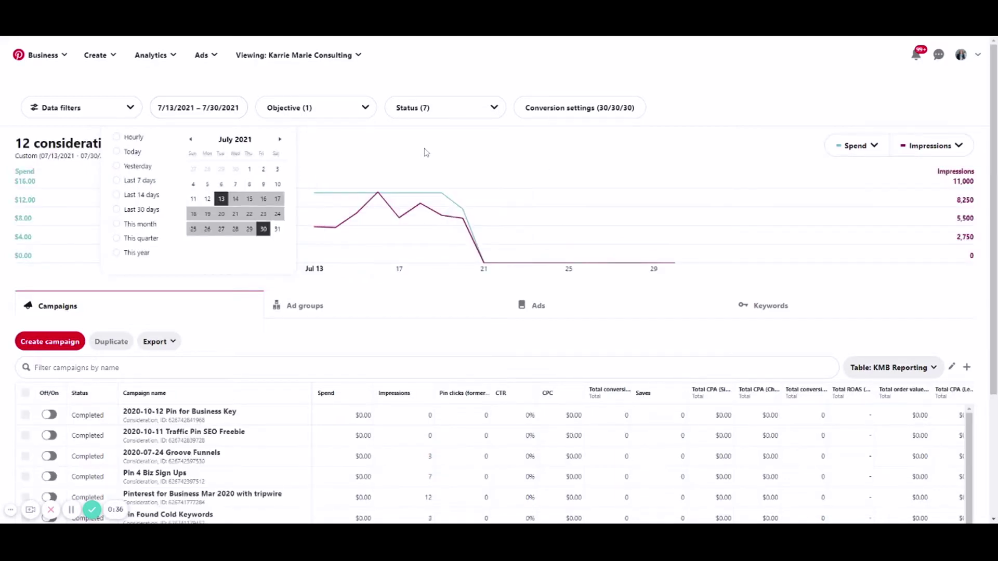
{"action": "left_click", "coordinate": [121, 182]}
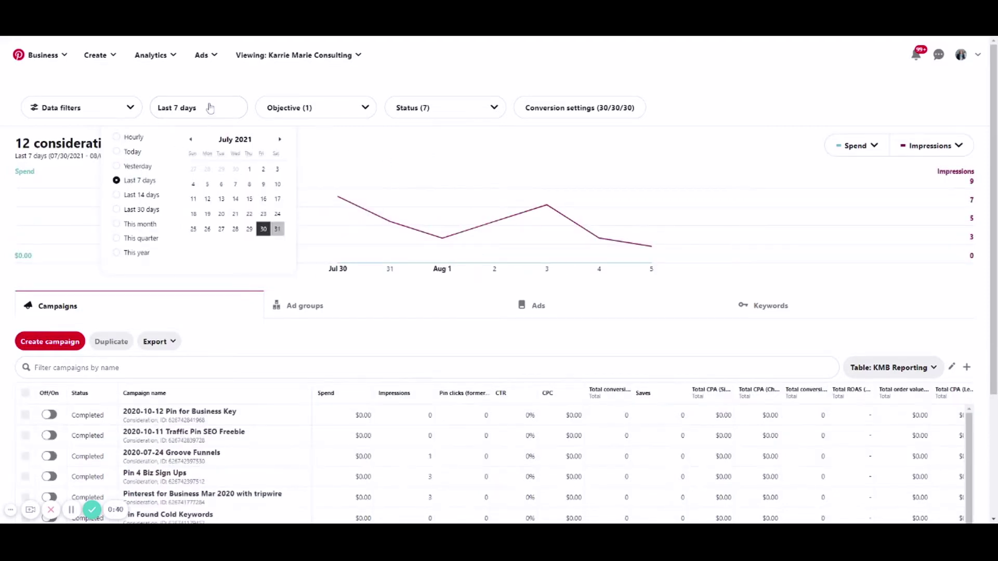
Step: Add Conversions to the campaign objective filter alongside Consideration
{"action": "left_click", "coordinate": [369, 110]}
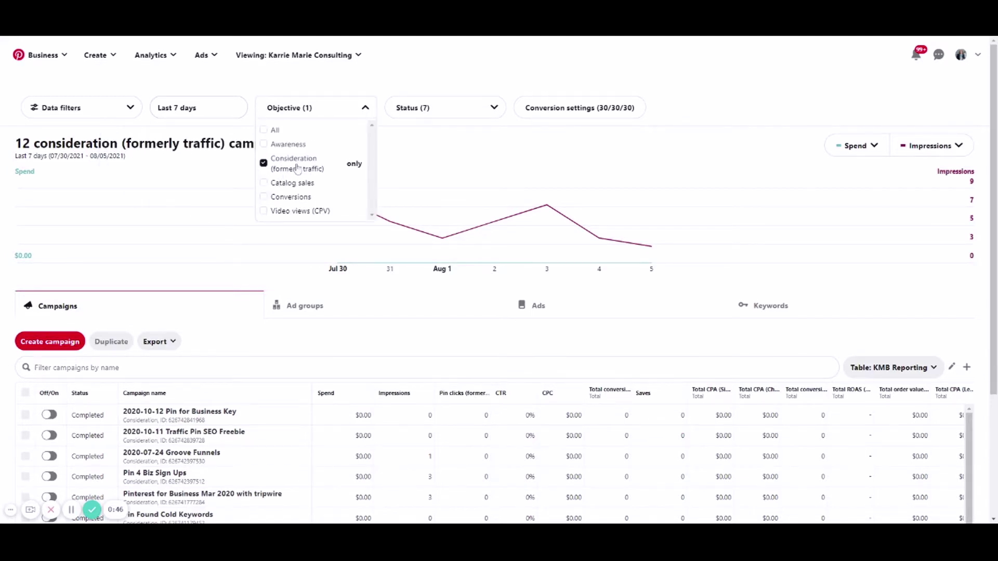
{"action": "left_click", "coordinate": [267, 200]}
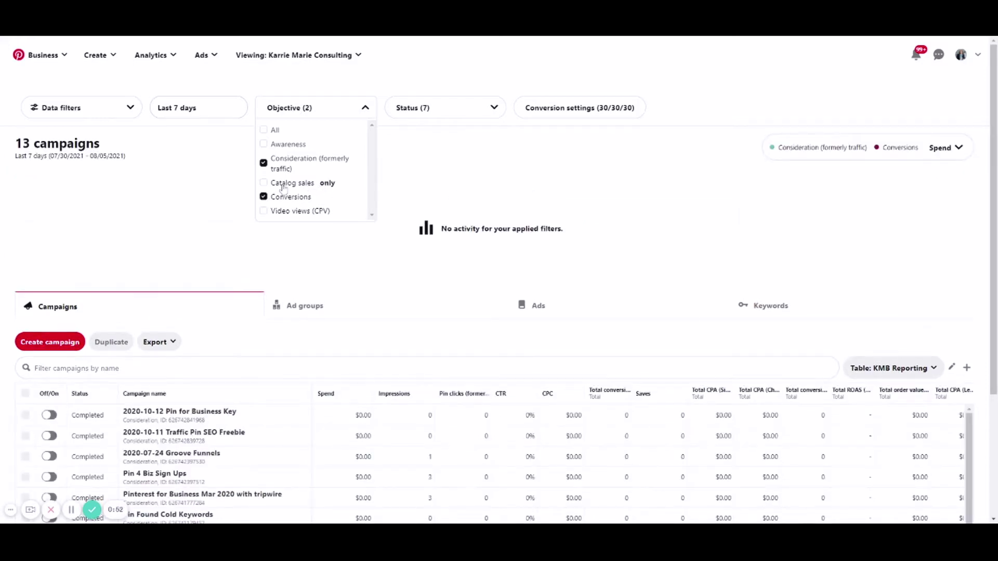
Step: Widen the status filter to include all ad group statuses and all ad statuses
{"action": "left_click", "coordinate": [488, 113]}
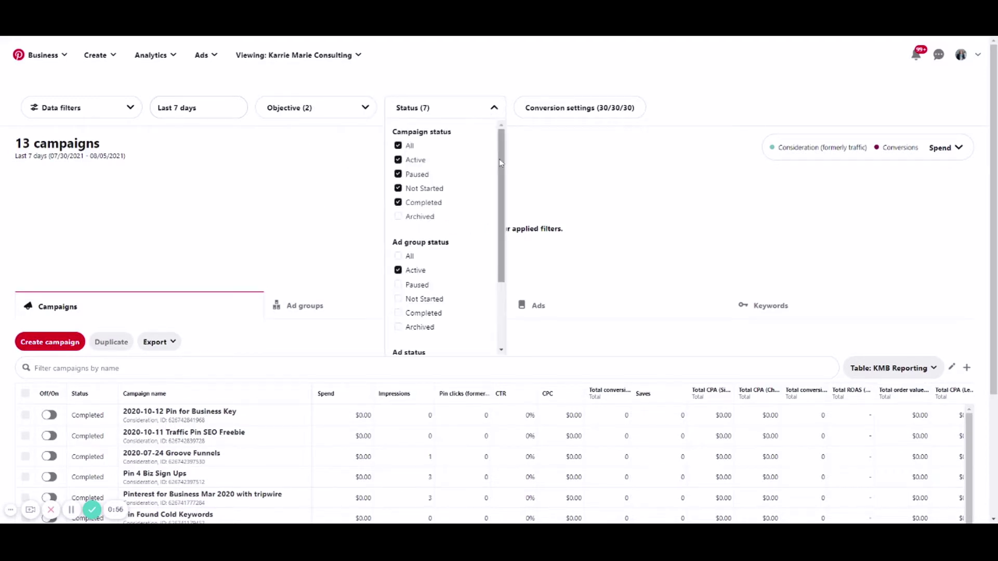
{"action": "left_click", "coordinate": [398, 256]}
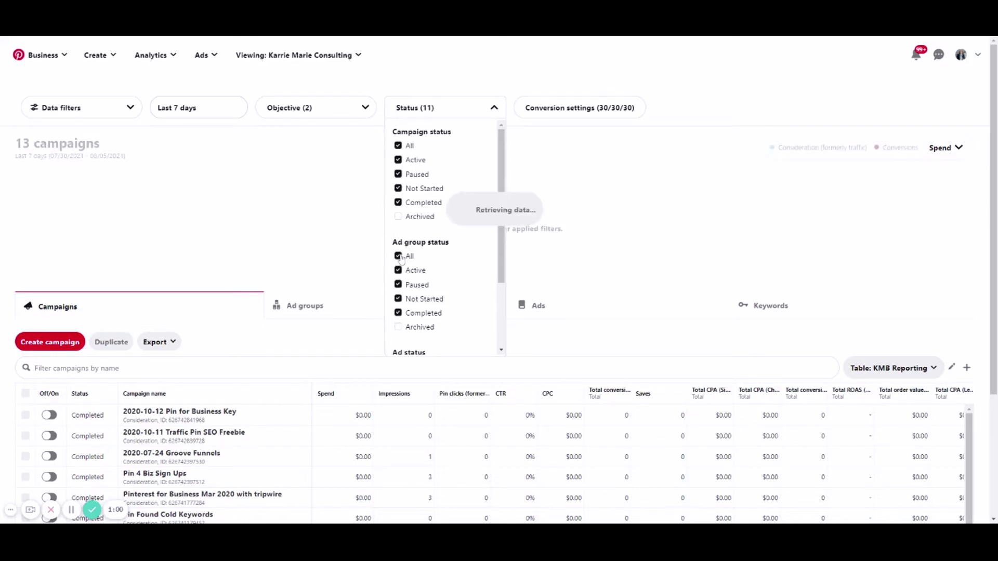
{"action": "scroll", "coordinate": [416, 234], "scroll_direction": "down", "scroll_amount": 2}
{"action": "left_click", "coordinate": [398, 270]}
{"action": "scroll", "coordinate": [66, 406], "scroll_direction": "down", "scroll_amount": 3}
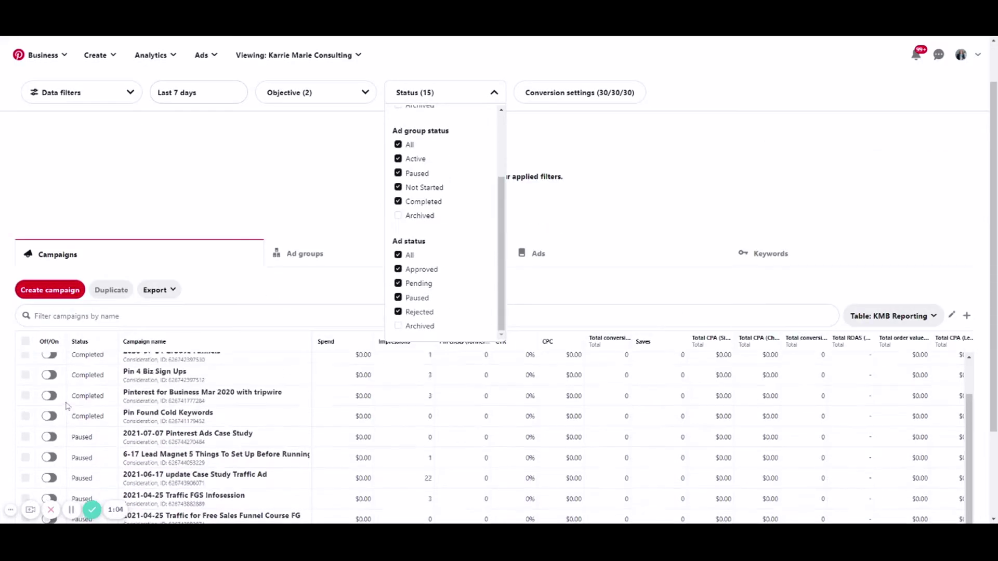
{"action": "scroll", "coordinate": [67, 406], "scroll_direction": "up", "scroll_amount": 5}
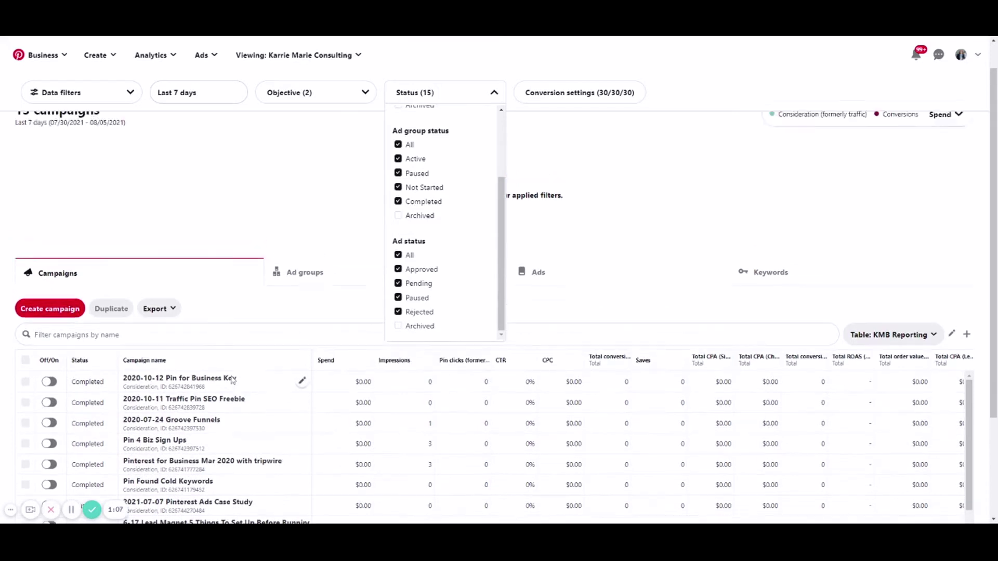
{"action": "scroll", "coordinate": [460, 273], "scroll_direction": "up", "scroll_amount": 2}
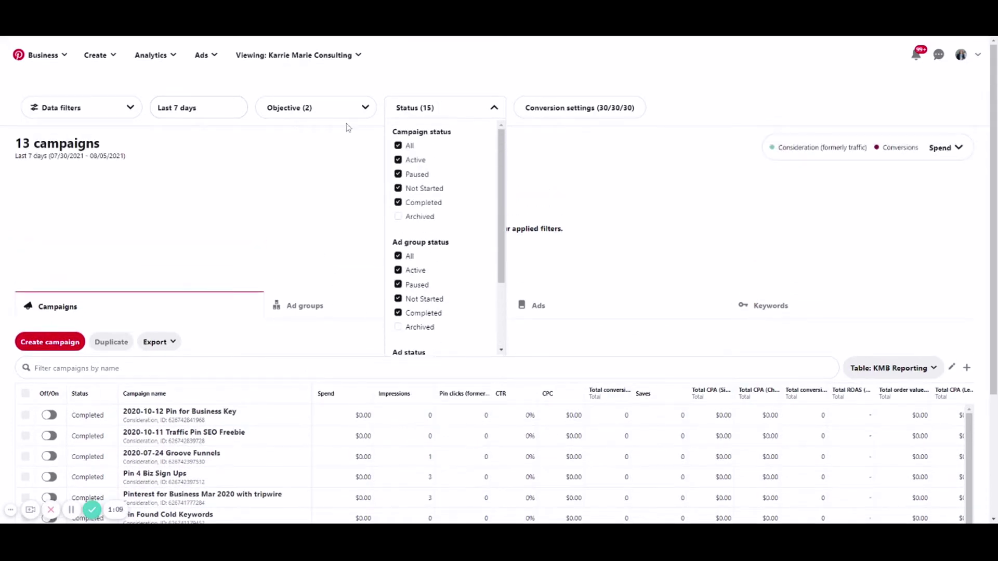
Step: Restrict the status filter to active campaigns, active ad groups and approved ads
{"action": "left_click", "coordinate": [398, 146]}
{"action": "left_click", "coordinate": [398, 159]}
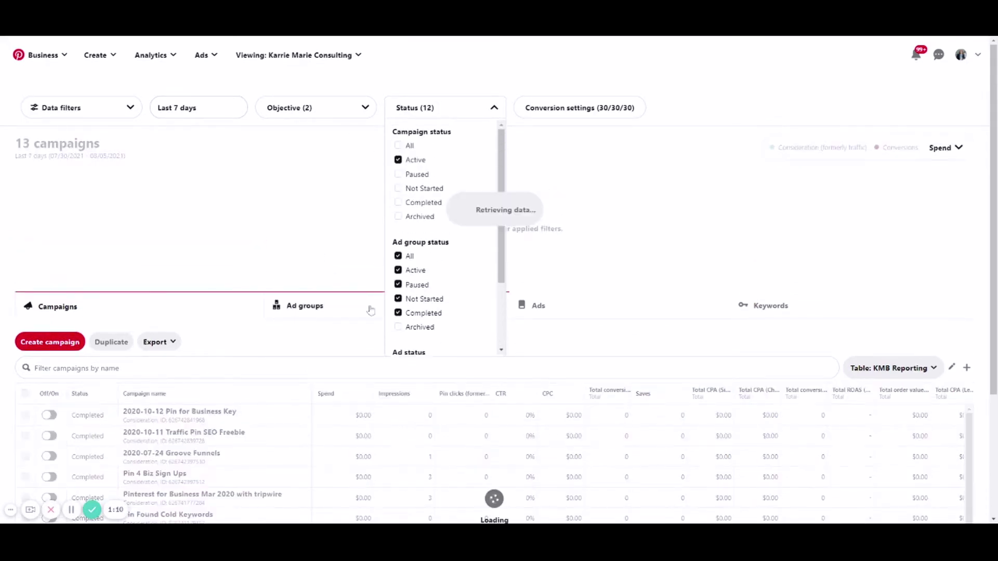
{"action": "left_click", "coordinate": [398, 256]}
{"action": "scroll", "coordinate": [444, 267], "scroll_direction": "down", "scroll_amount": 2}
{"action": "left_click", "coordinate": [399, 271]}
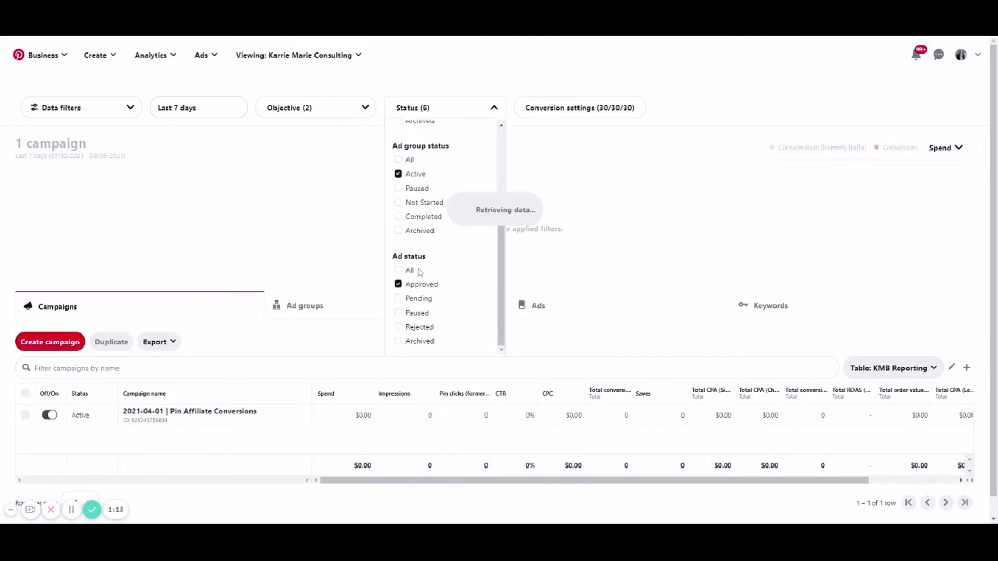
{"action": "scroll", "coordinate": [433, 273], "scroll_direction": "down", "scroll_amount": 1}
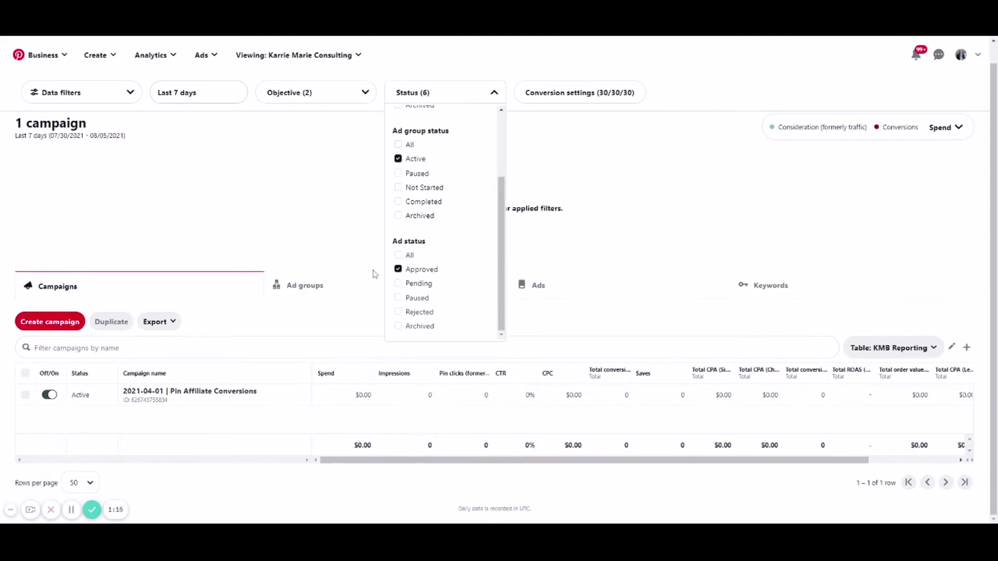
{"action": "scroll", "coordinate": [653, 226], "scroll_direction": "up", "scroll_amount": 1}
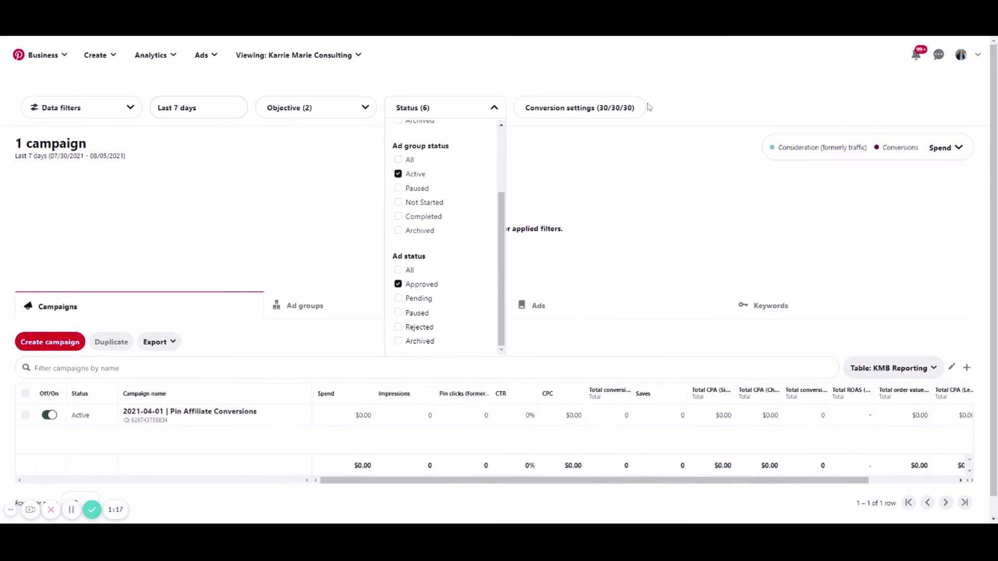
Step: Try the 7/7/1 conversion window in the conversion settings and close the settings
{"action": "left_click", "coordinate": [551, 112]}
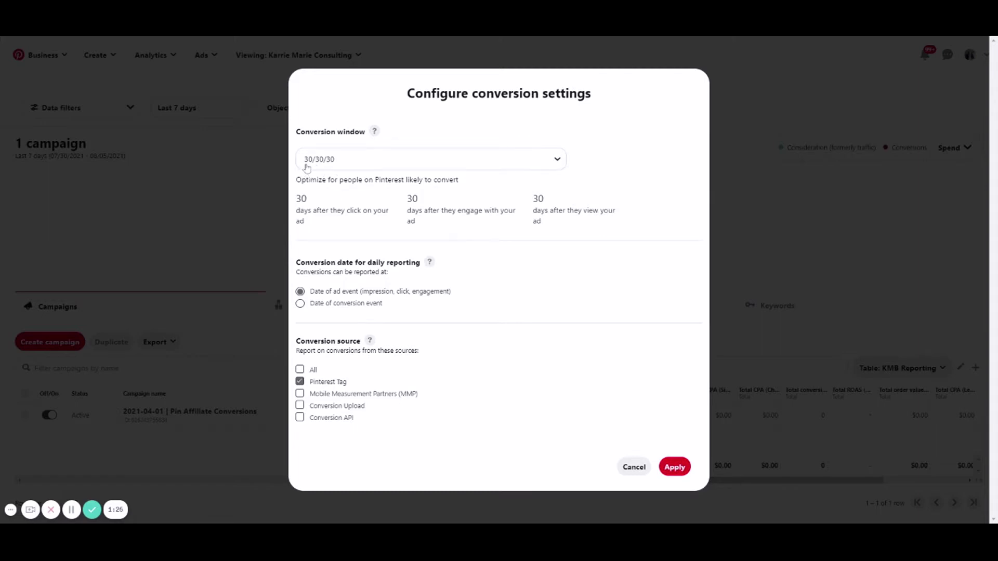
{"action": "left_click", "coordinate": [556, 163]}
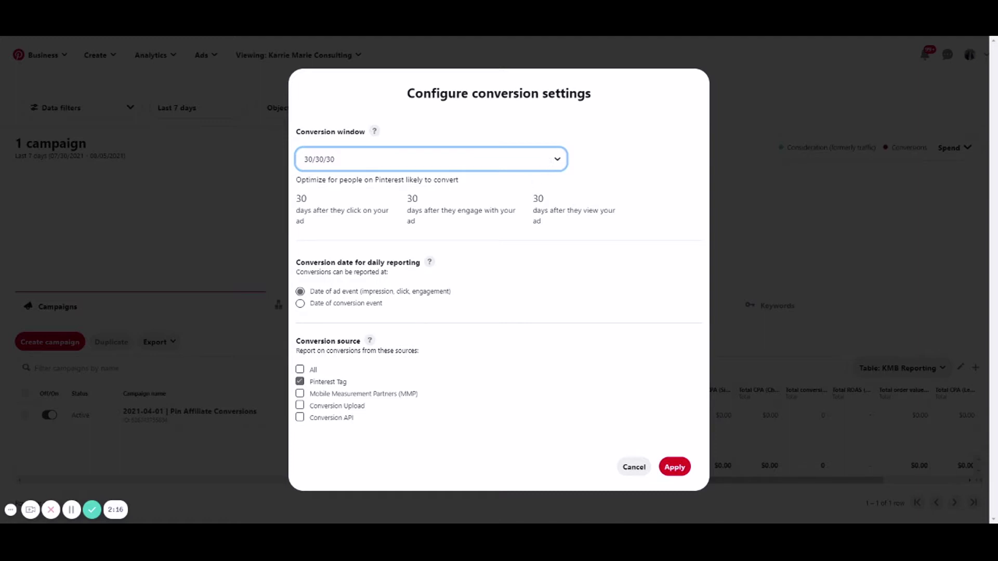
{"action": "left_click", "coordinate": [519, 200]}
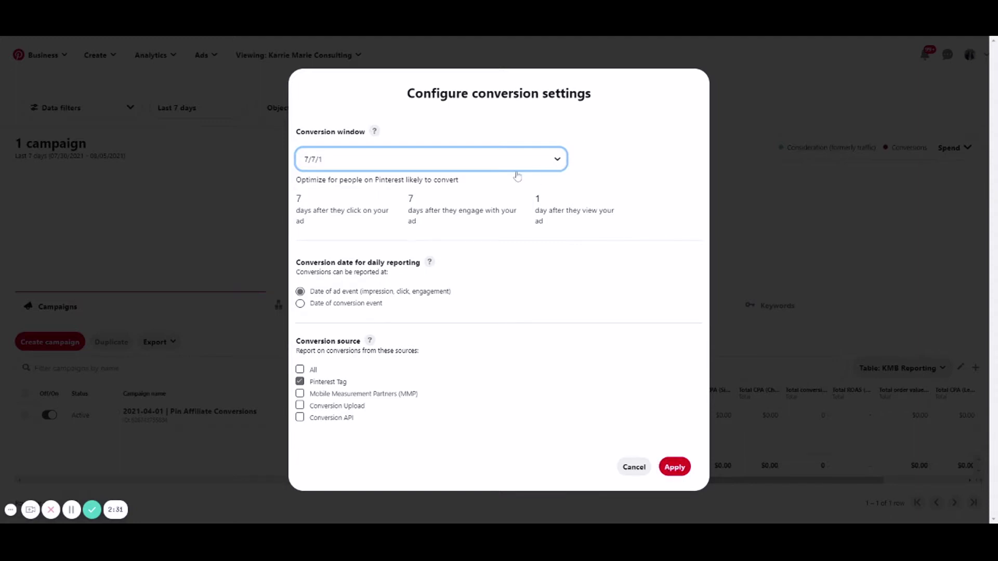
{"action": "left_click", "coordinate": [457, 292]}
{"action": "left_click", "coordinate": [674, 466]}
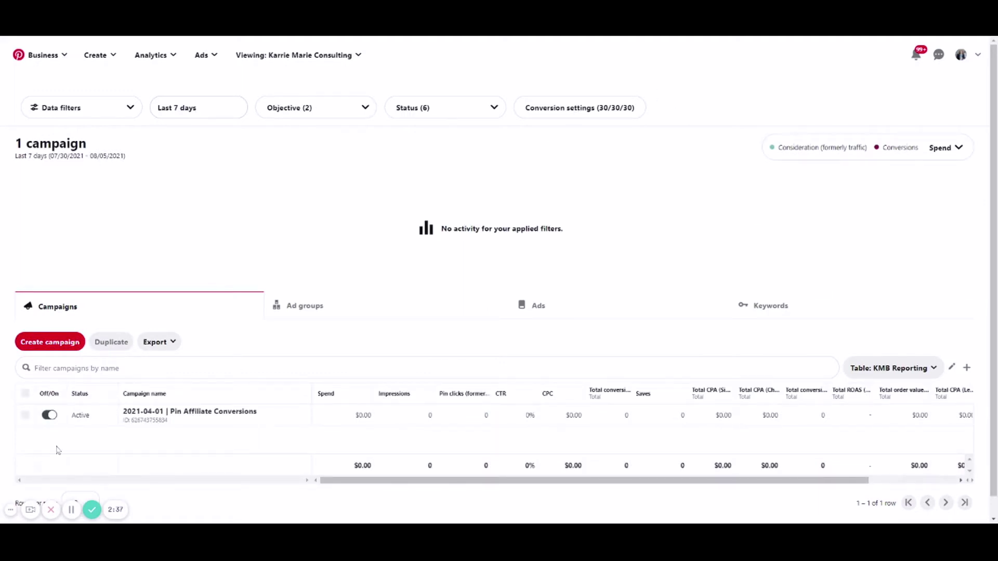
Step: Show the ad groups and include all ad group statuses in the status filter
{"action": "scroll", "coordinate": [139, 421], "scroll_direction": "down", "scroll_amount": 1}
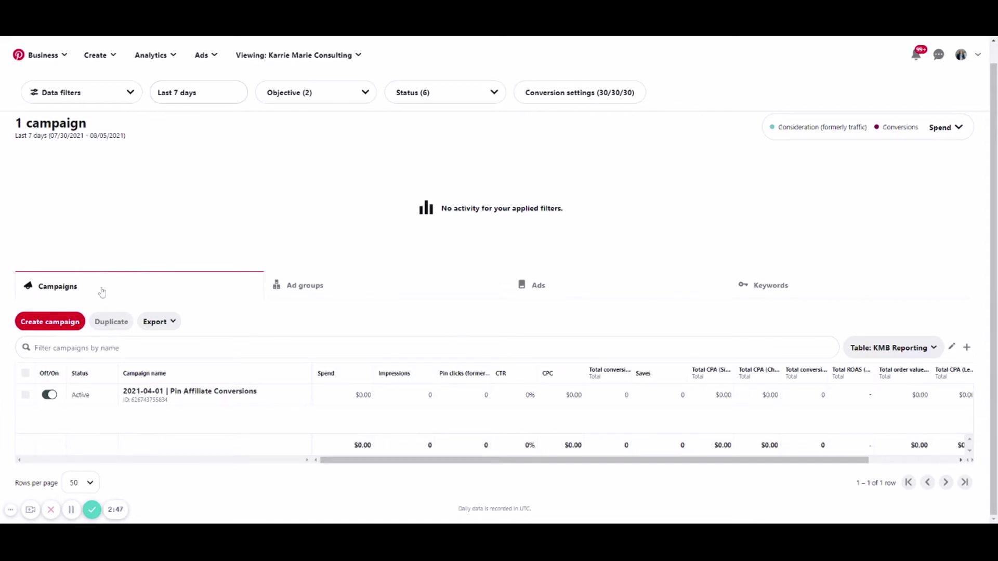
{"action": "left_click", "coordinate": [369, 299]}
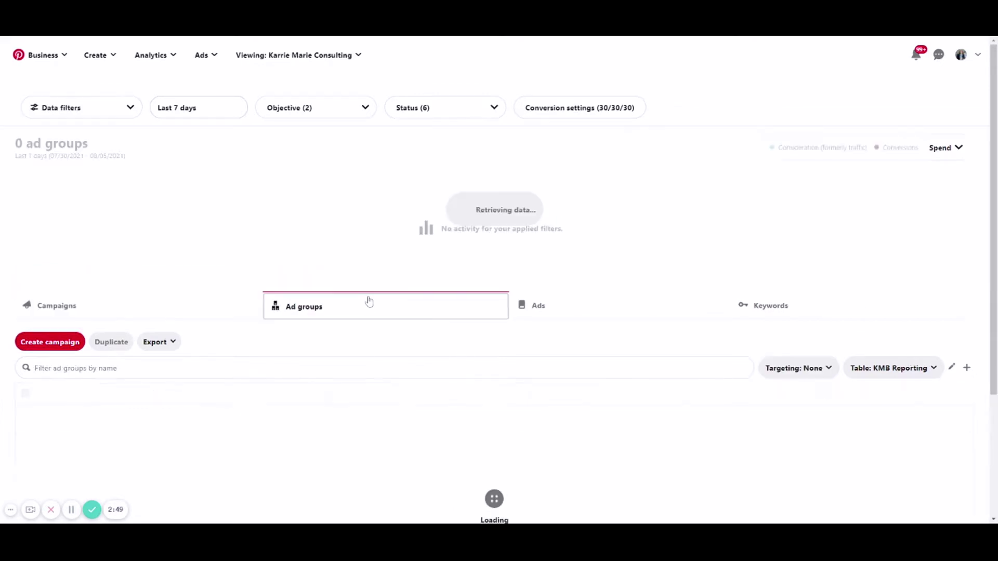
{"action": "scroll", "coordinate": [369, 302], "scroll_direction": "down", "scroll_amount": 1}
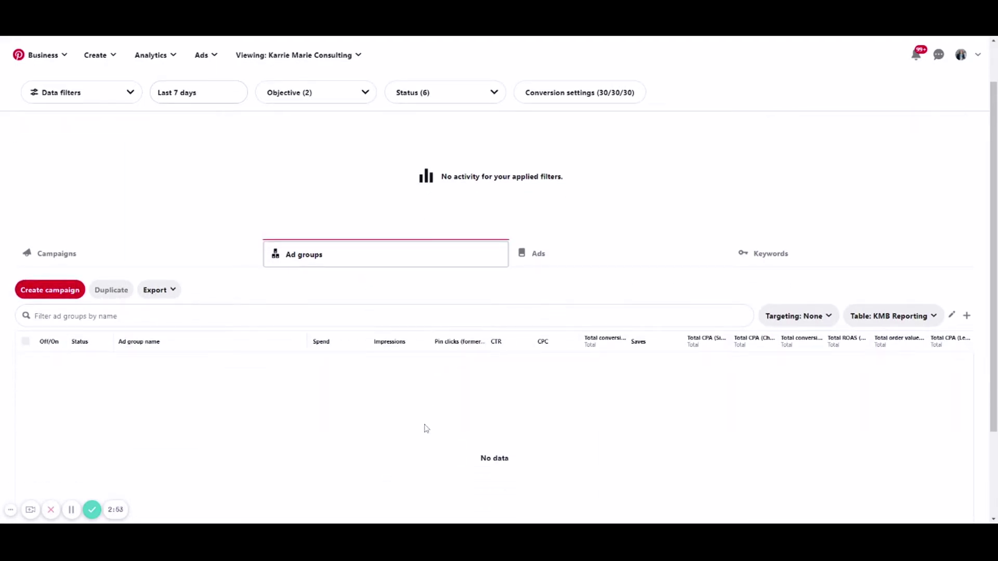
{"action": "left_click", "coordinate": [467, 97]}
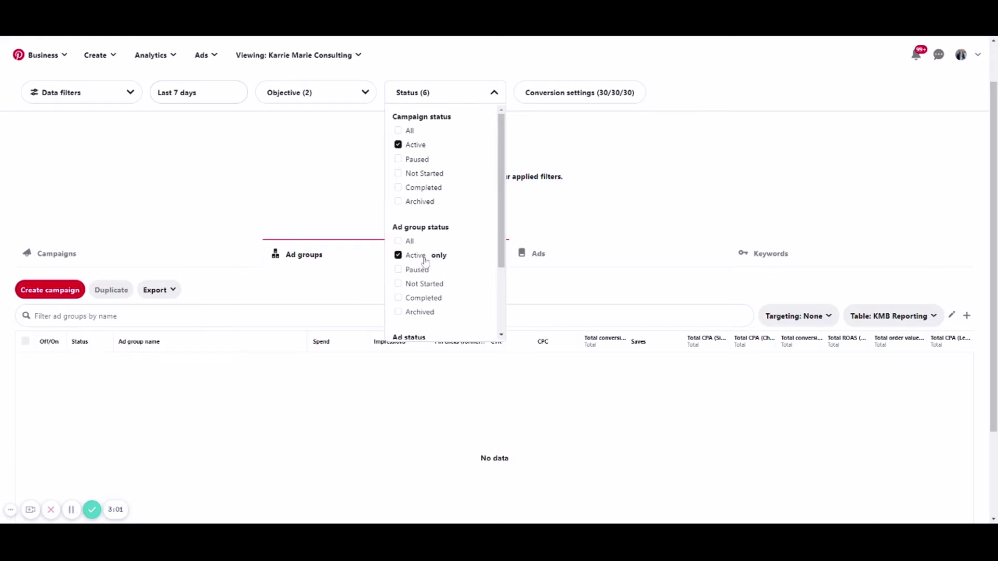
{"action": "left_click", "coordinate": [404, 243]}
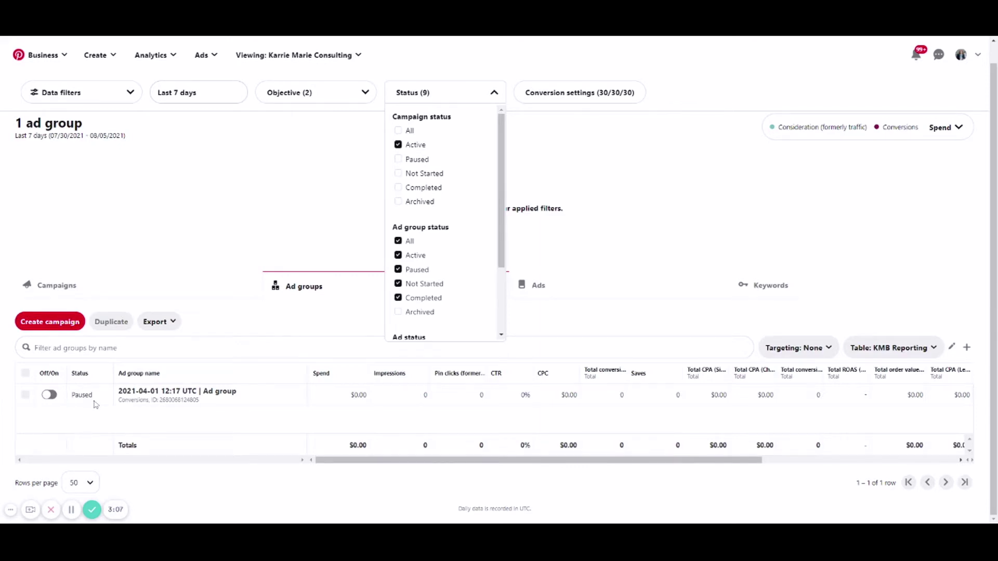
{"action": "left_click", "coordinate": [619, 210]}
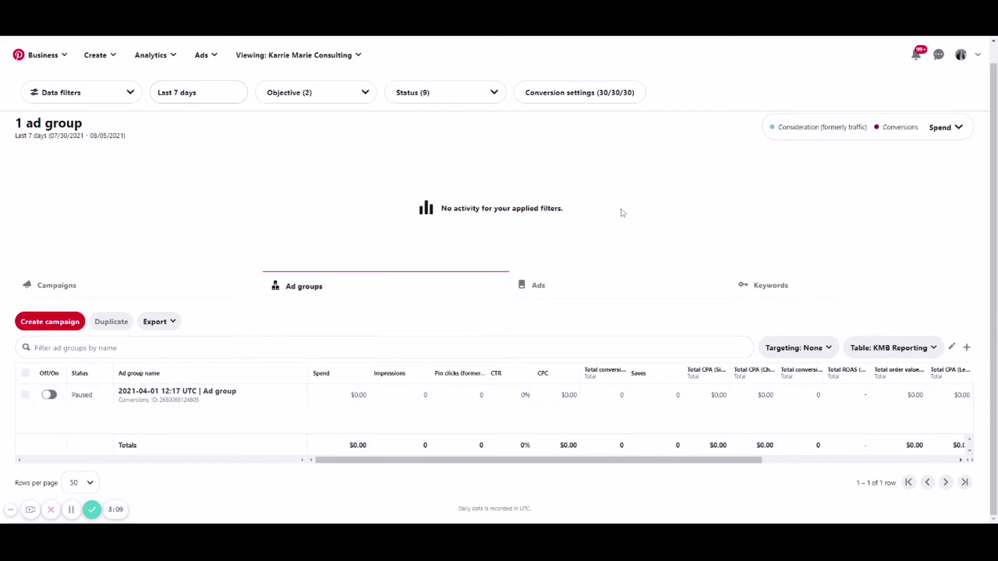
Step: Show the ads and include all ad statuses in the status filter
{"action": "left_click", "coordinate": [543, 287]}
{"action": "scroll", "coordinate": [587, 280], "scroll_direction": "down", "scroll_amount": 1}
{"action": "scroll", "coordinate": [590, 281], "scroll_direction": "down", "scroll_amount": 2}
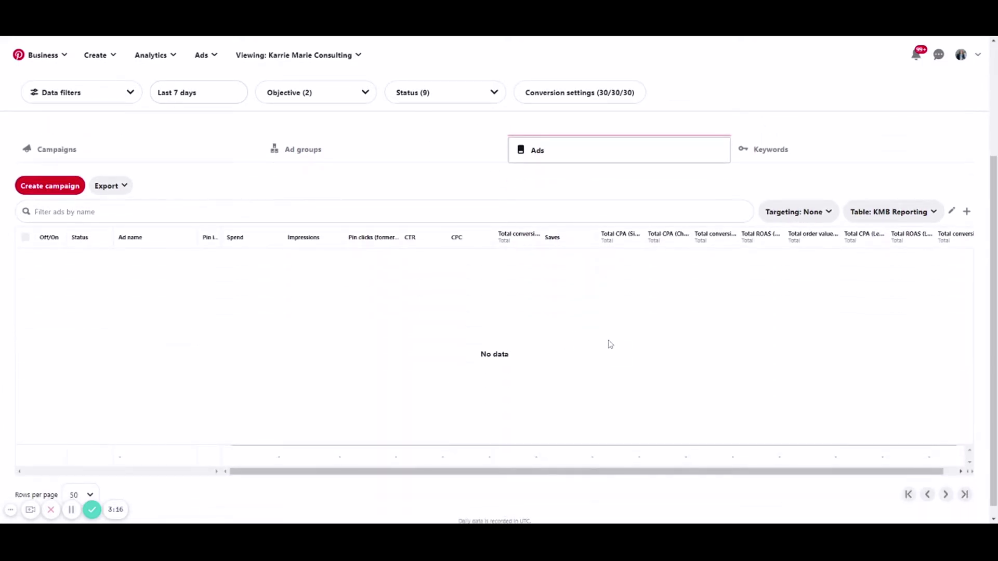
{"action": "scroll", "coordinate": [593, 349], "scroll_direction": "up", "scroll_amount": 1}
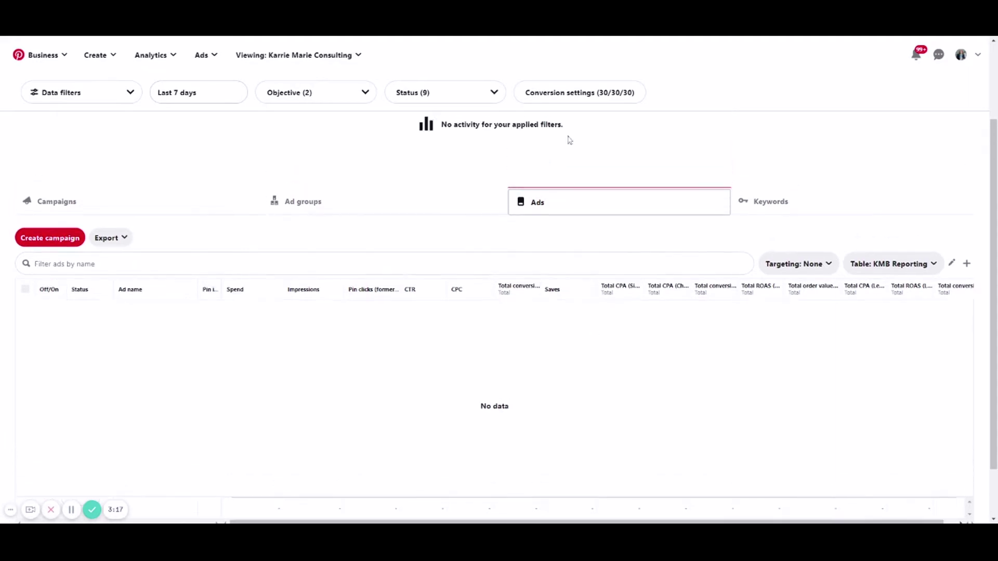
{"action": "left_click", "coordinate": [488, 95]}
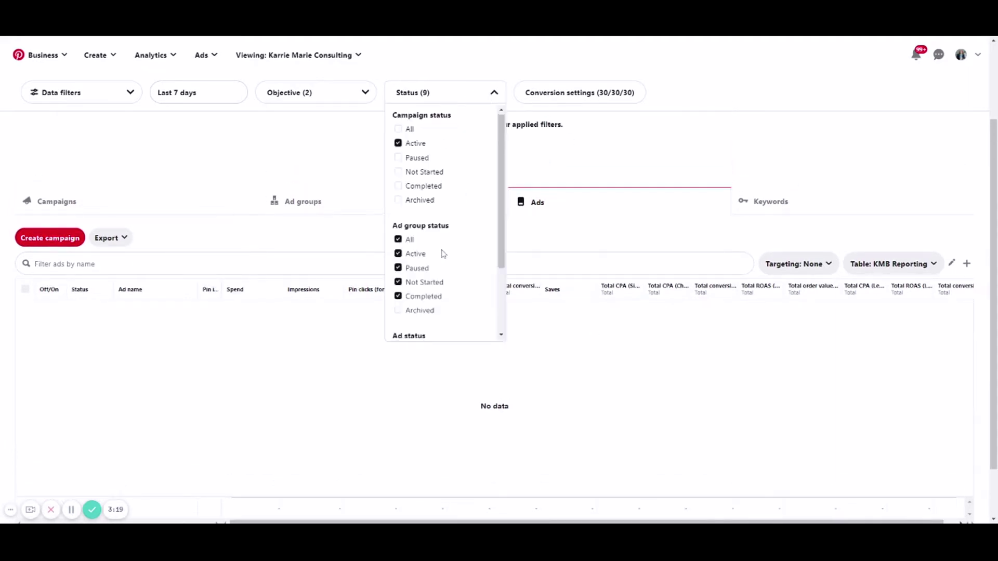
{"action": "scroll", "coordinate": [442, 252], "scroll_direction": "down", "scroll_amount": 2}
{"action": "left_click", "coordinate": [399, 255]}
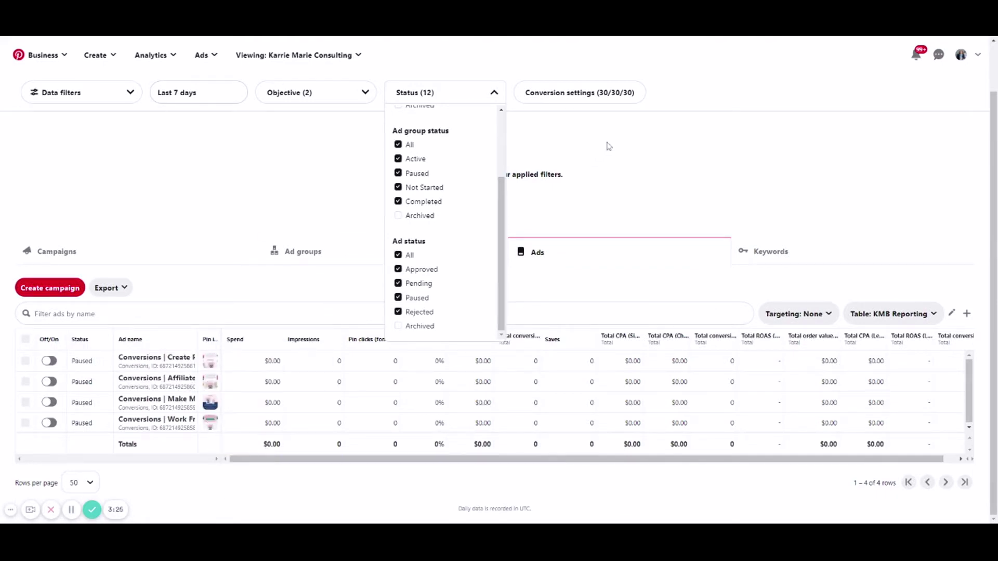
Step: Reset the status filter to only active ad groups and approved ads
{"action": "scroll", "coordinate": [495, 231], "scroll_direction": "up", "scroll_amount": 3}
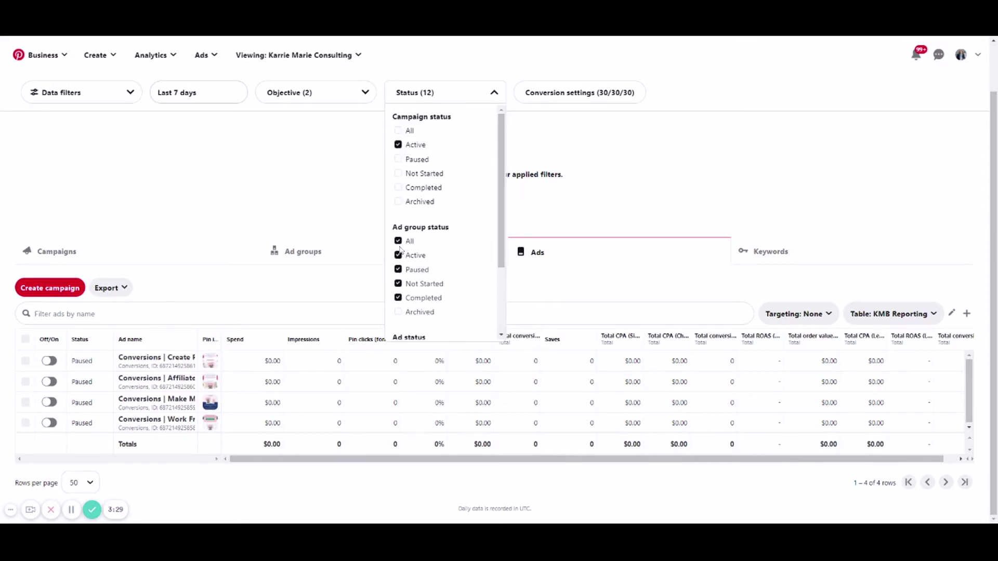
{"action": "scroll", "coordinate": [401, 249], "scroll_direction": "down", "scroll_amount": 1}
{"action": "left_click", "coordinate": [398, 189]}
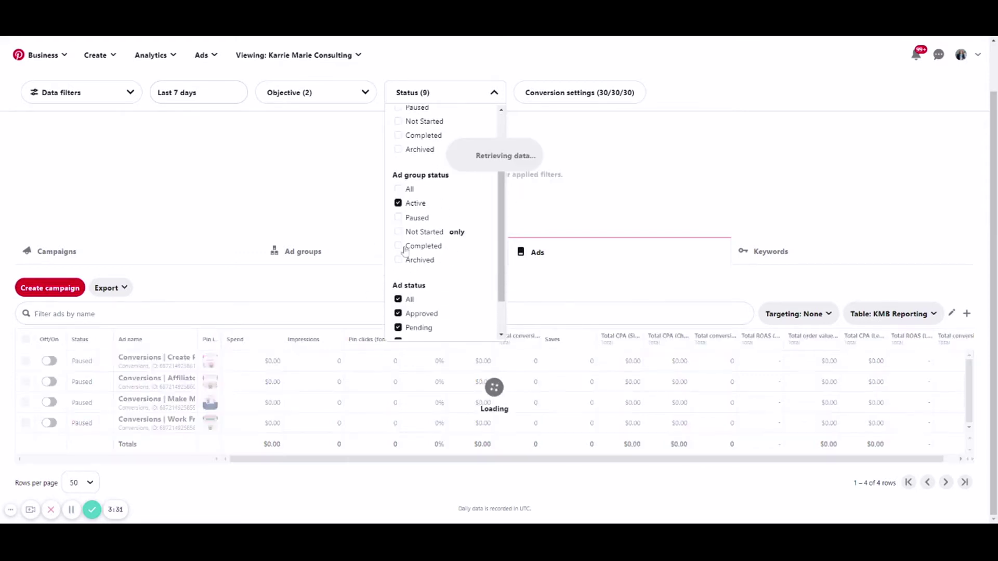
{"action": "left_click", "coordinate": [398, 299]}
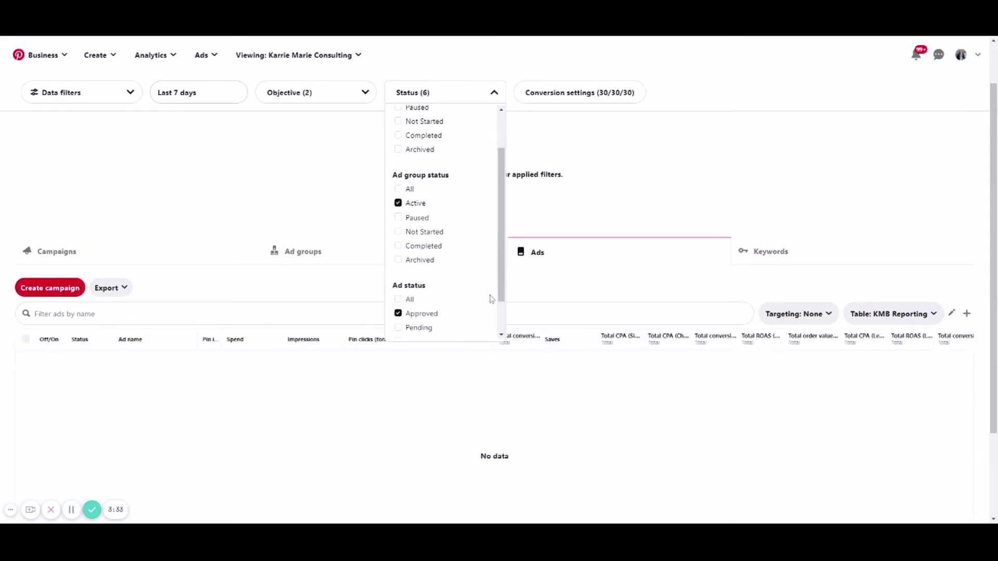
Step: Look over the keywords reporting view and return to the ads view
{"action": "left_click", "coordinate": [787, 252]}
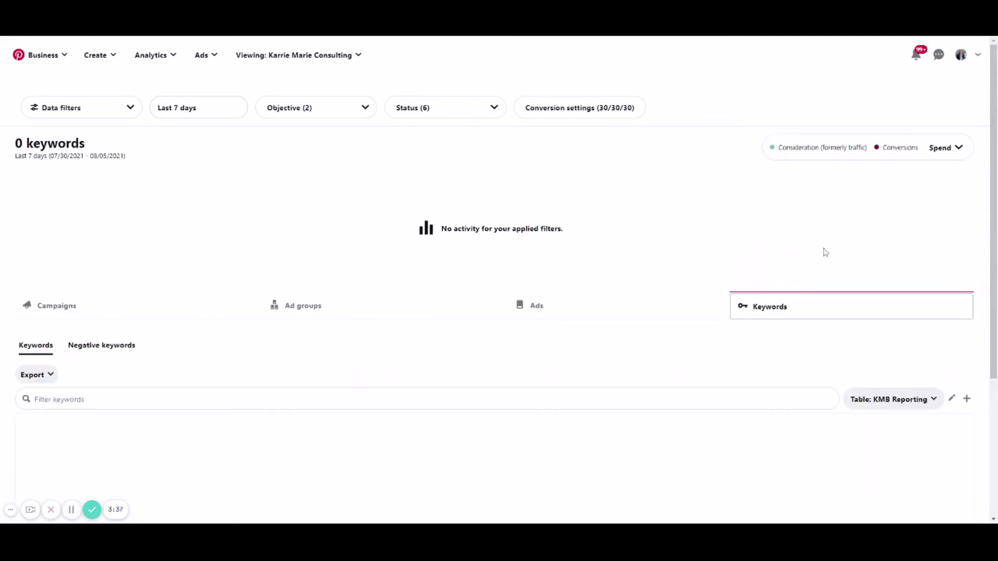
{"action": "scroll", "coordinate": [825, 252], "scroll_direction": "down", "scroll_amount": 3}
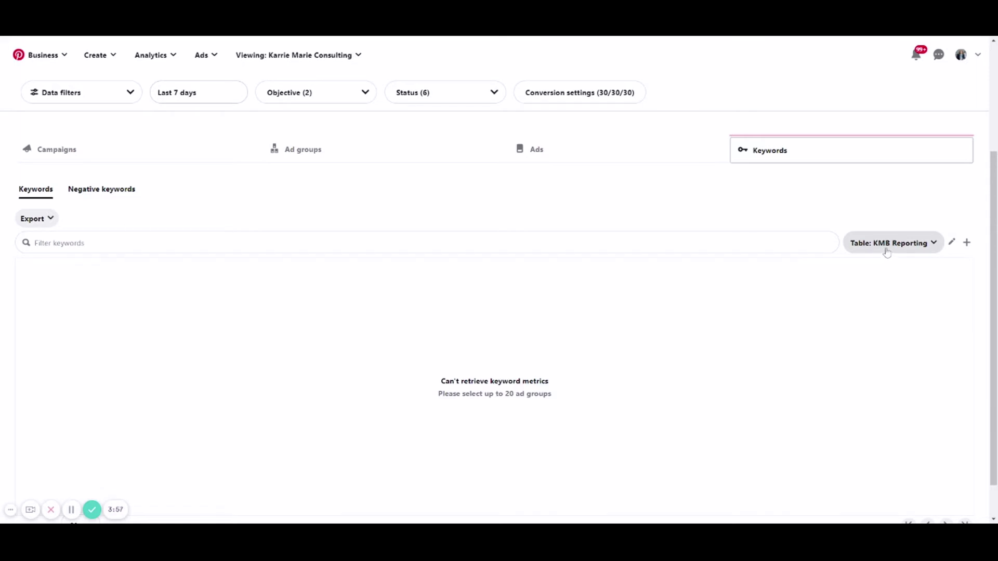
{"action": "left_click", "coordinate": [535, 150]}
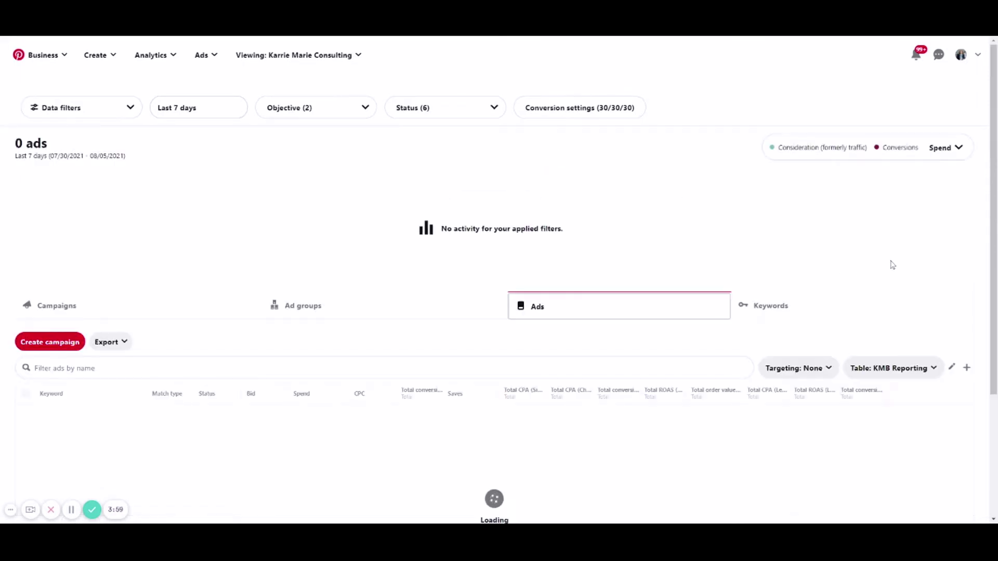
Step: Change the ads table from the KMB Reporting custom table to the Overview preset and open the list of available tables
{"action": "scroll", "coordinate": [929, 372], "scroll_direction": "down", "scroll_amount": 2}
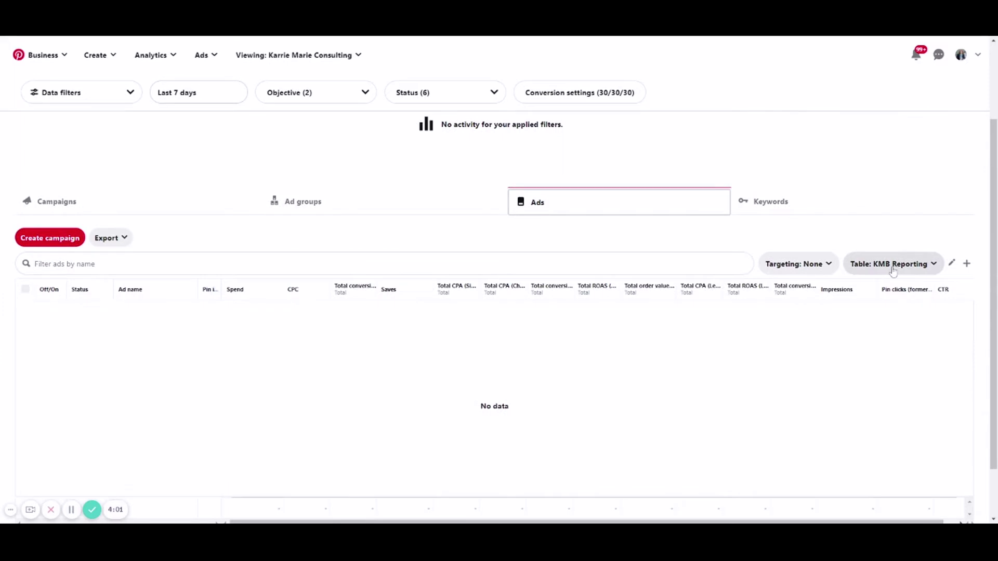
{"action": "left_click", "coordinate": [892, 266]}
{"action": "left_click", "coordinate": [879, 292]}
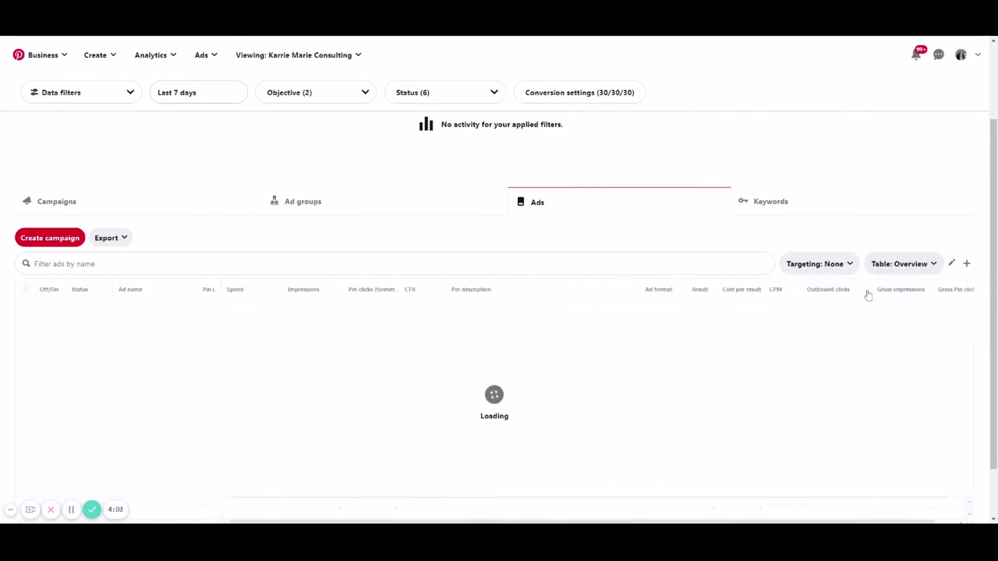
{"action": "left_click", "coordinate": [899, 267]}
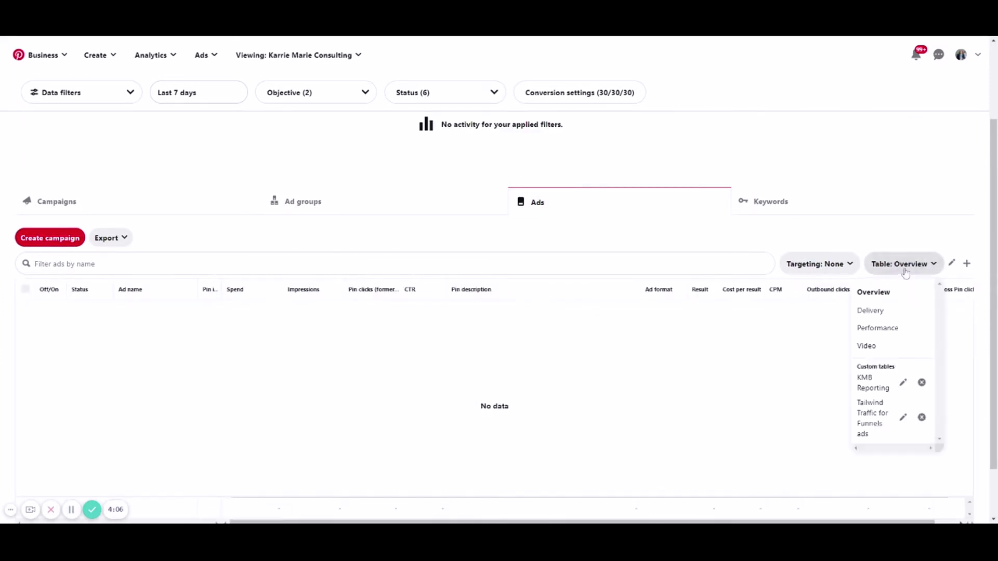
Step: Set the reporting date range to the last 30 days and limit the objective filter to Consideration (formerly traffic)
{"action": "left_click", "coordinate": [316, 104]}
{"action": "left_click", "coordinate": [238, 99]}
{"action": "left_click", "coordinate": [180, 195]}
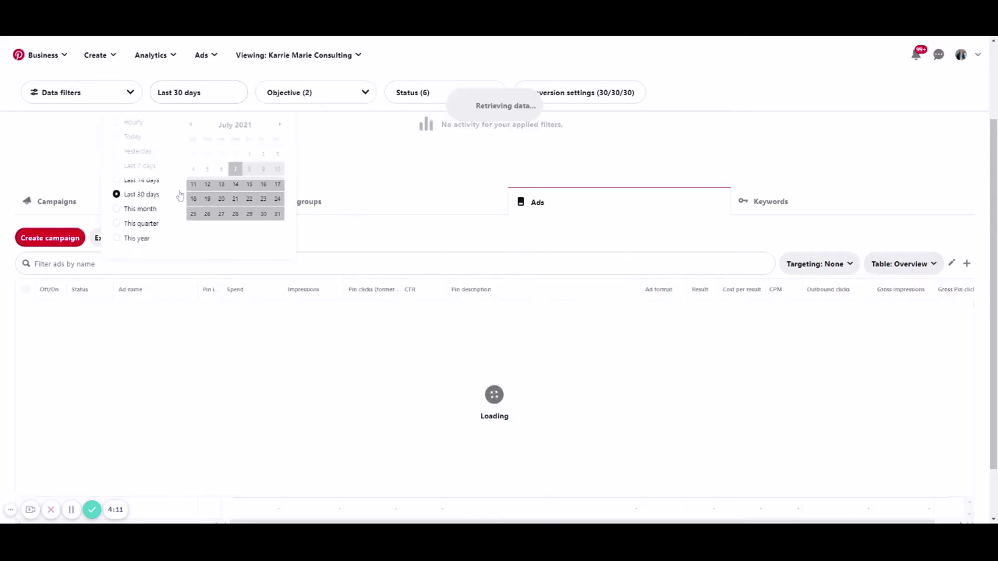
{"action": "left_click", "coordinate": [297, 92]}
{"action": "left_click", "coordinate": [297, 91]}
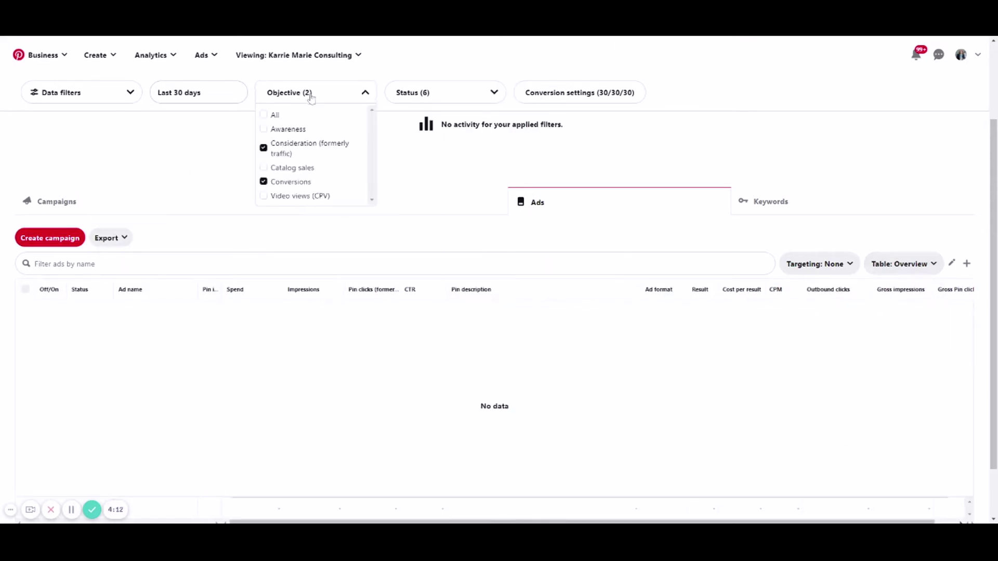
{"action": "left_click", "coordinate": [263, 181]}
Step: Include all ad group statuses and all ad statuses in the status filter
{"action": "left_click", "coordinate": [445, 92]}
{"action": "left_click", "coordinate": [398, 241]}
{"action": "scroll", "coordinate": [426, 245], "scroll_direction": "down", "scroll_amount": 2}
{"action": "left_click", "coordinate": [410, 255]}
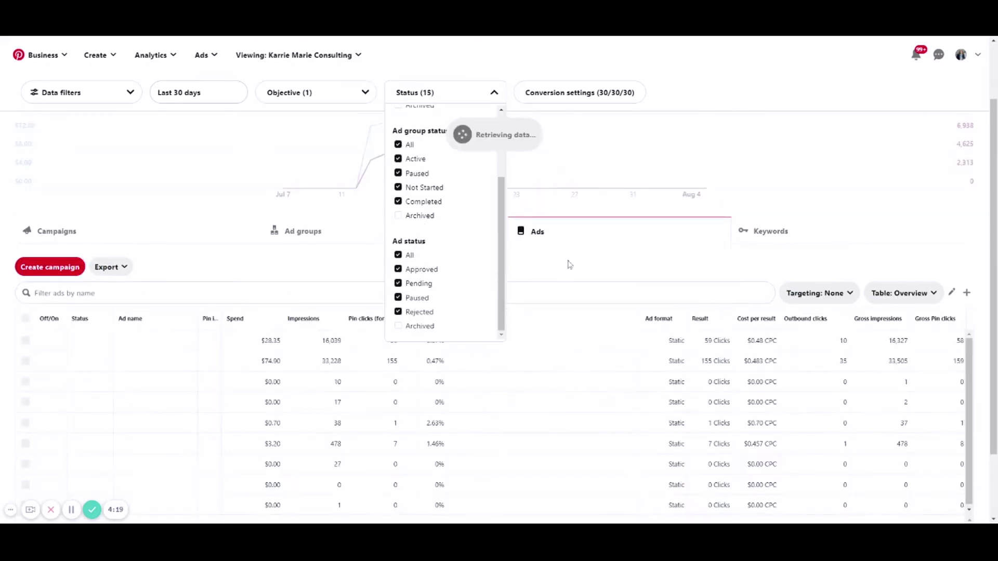
{"action": "left_click", "coordinate": [641, 261]}
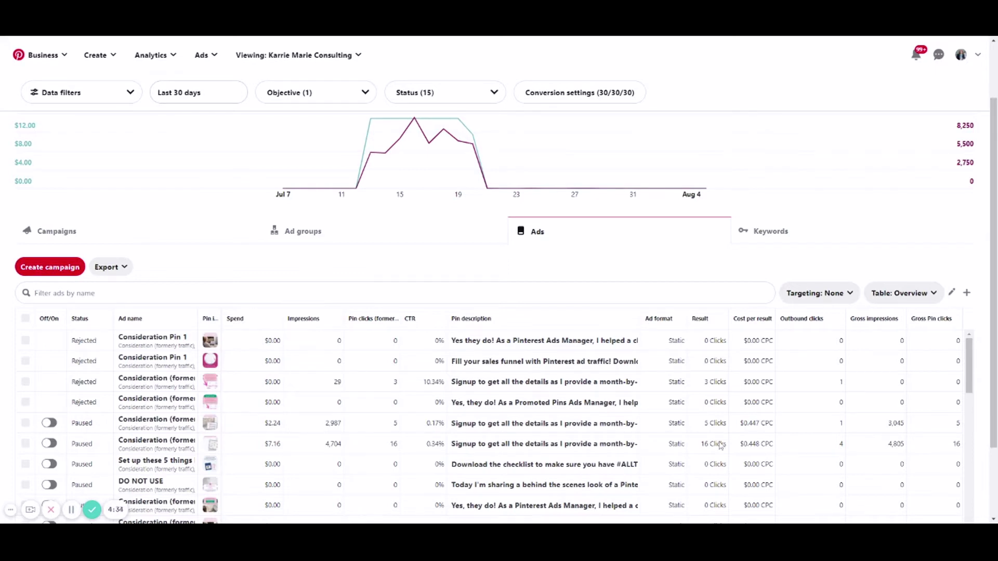
Step: Show the ads in the Delivery table and look over its columns and totals
{"action": "left_click", "coordinate": [903, 294]}
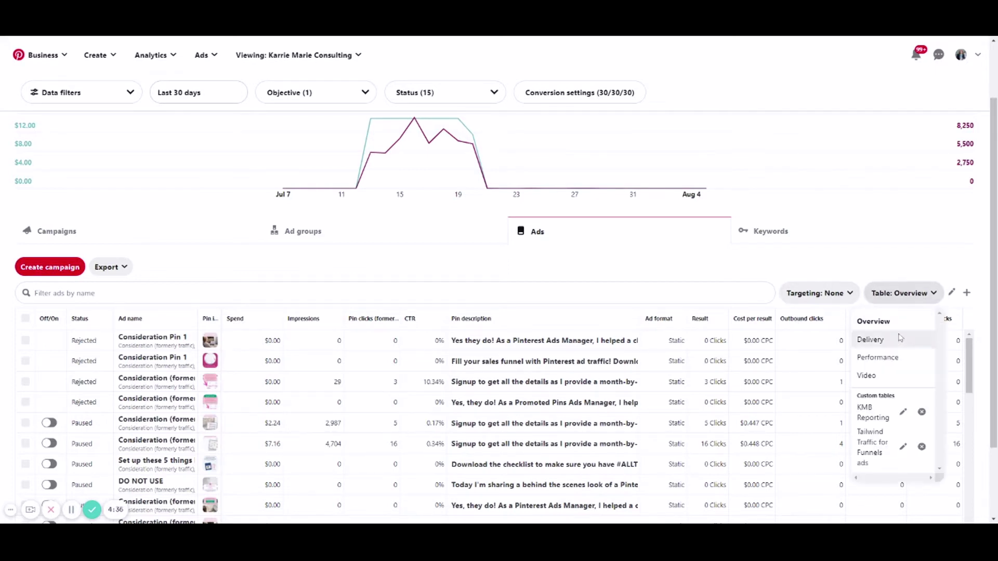
{"action": "left_click", "coordinate": [900, 339]}
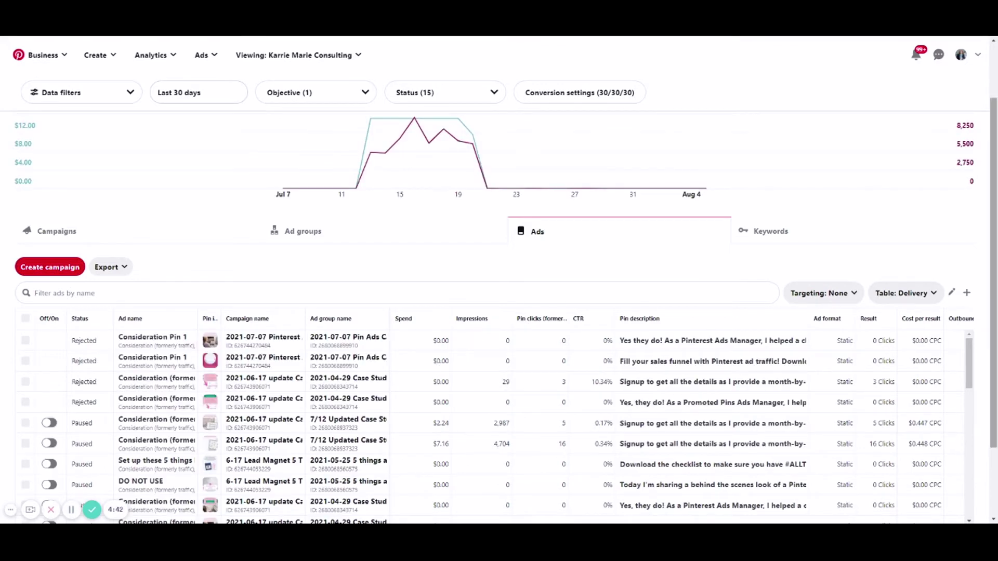
{"action": "scroll", "coordinate": [992, 420], "scroll_direction": "down", "scroll_amount": 1}
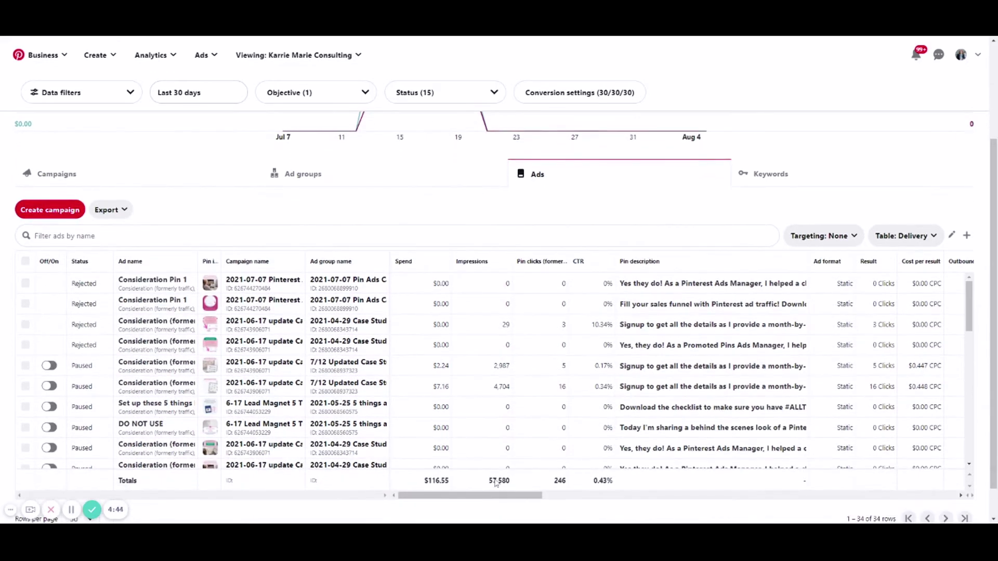
{"action": "left_click_drag", "start_coordinate": [467, 497], "coordinate": [420, 498]}
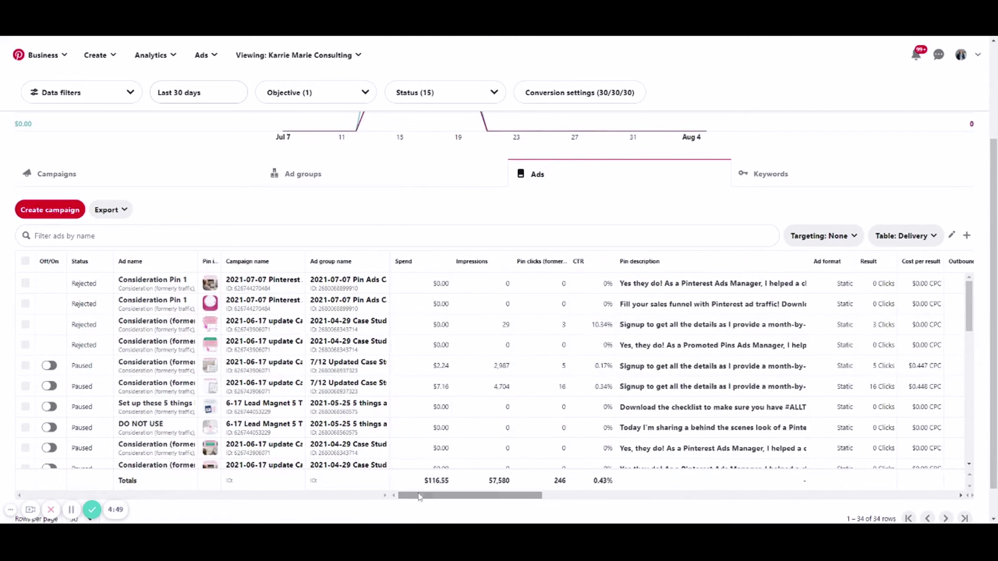
Step: Show the ads in the Performance table and look through its conversion and engagement columns
{"action": "left_click", "coordinate": [913, 237]}
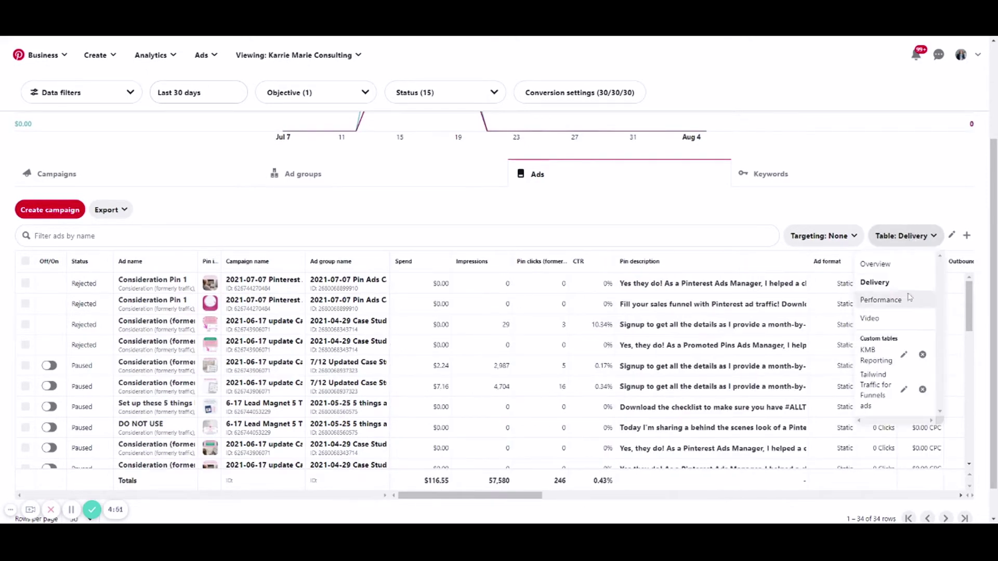
{"action": "left_click", "coordinate": [881, 301]}
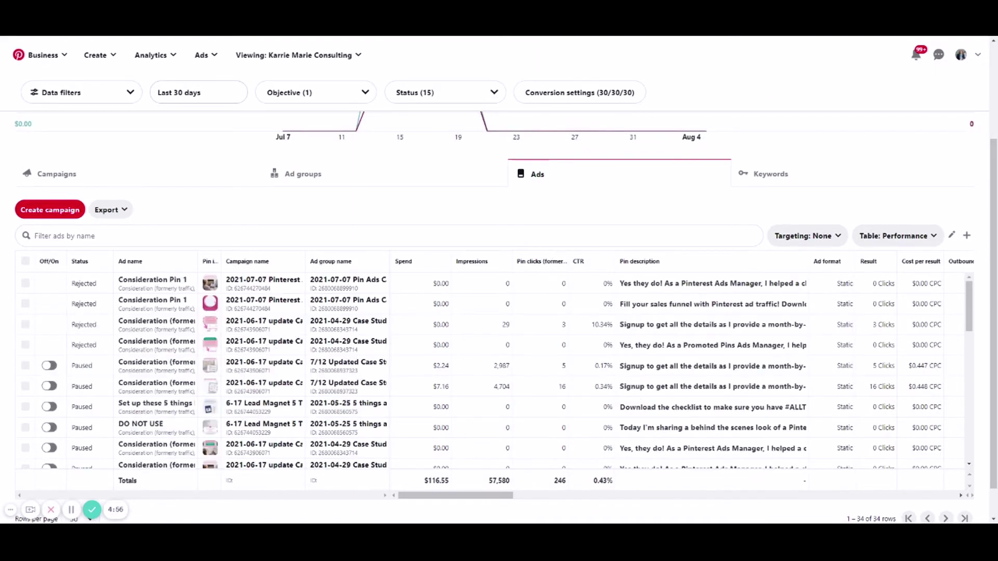
{"action": "left_click_drag", "start_coordinate": [486, 497], "coordinate": [663, 498]}
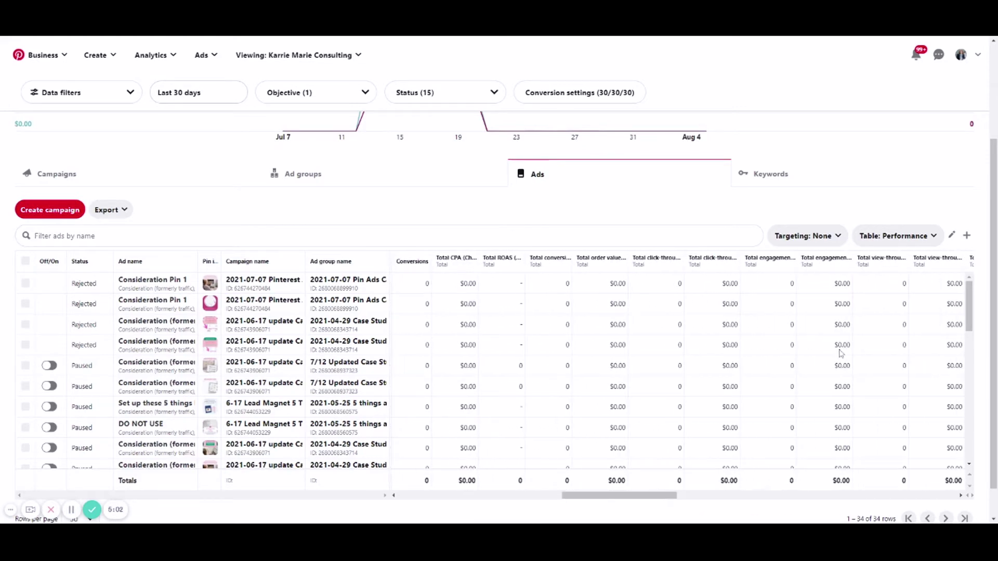
Step: Show the ads in the KMB Reporting custom table and review its columns
{"action": "left_click", "coordinate": [912, 244]}
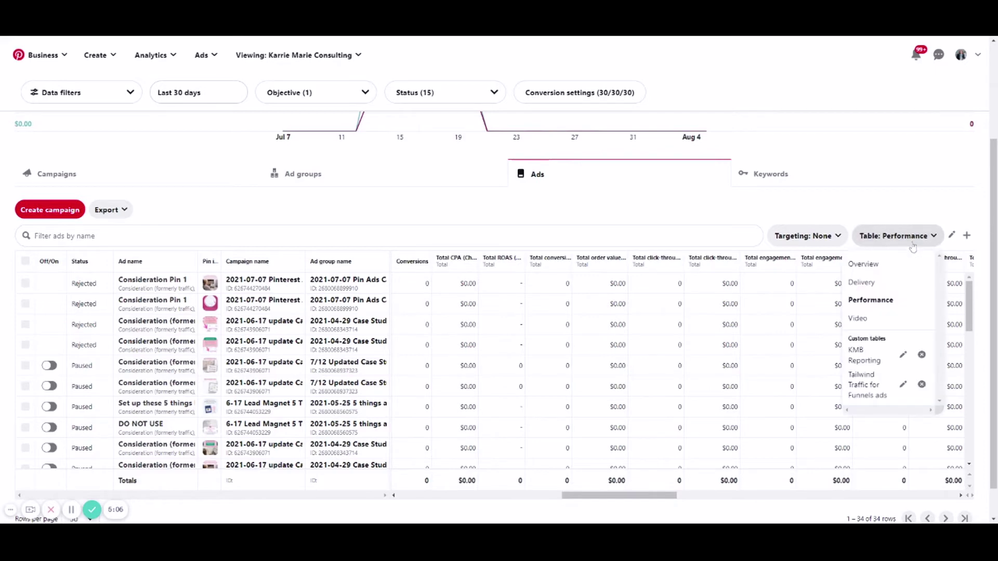
{"action": "left_click", "coordinate": [873, 362]}
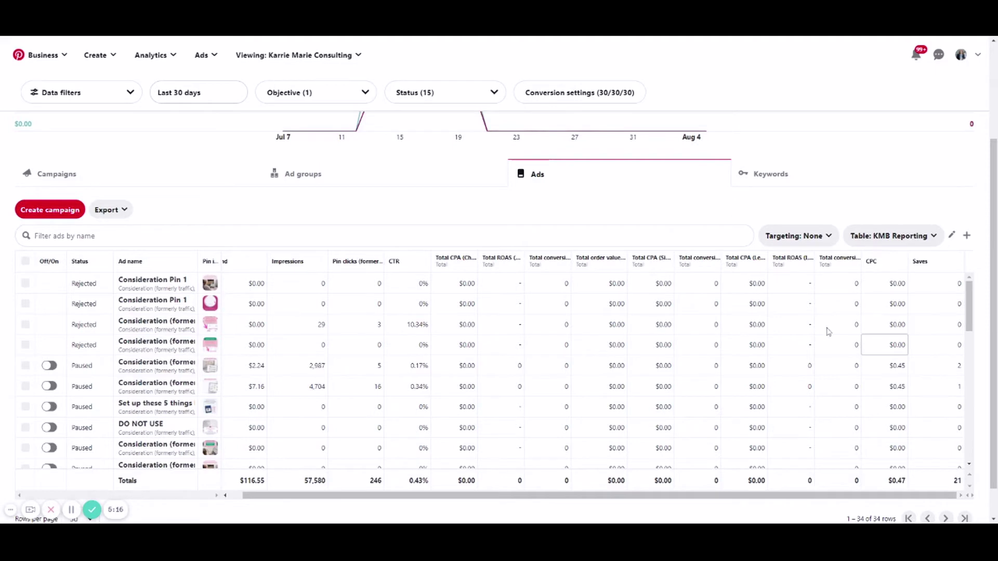
{"action": "scroll", "coordinate": [395, 499], "scroll_direction": "left", "scroll_amount": 1}
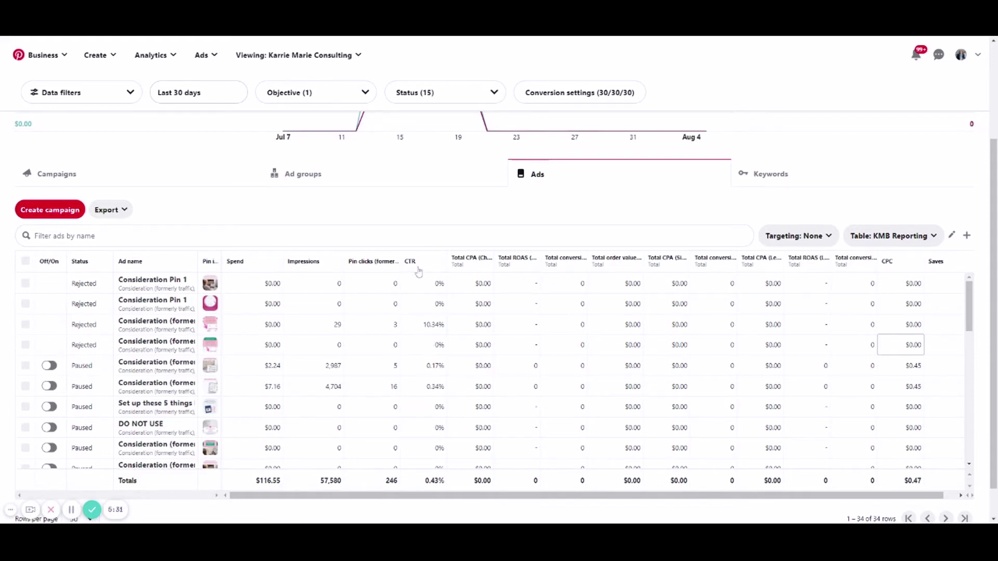
{"action": "mouse_move", "coordinate": [420, 275]}
{"action": "left_click_drag", "start_coordinate": [775, 494], "coordinate": [663, 490]}
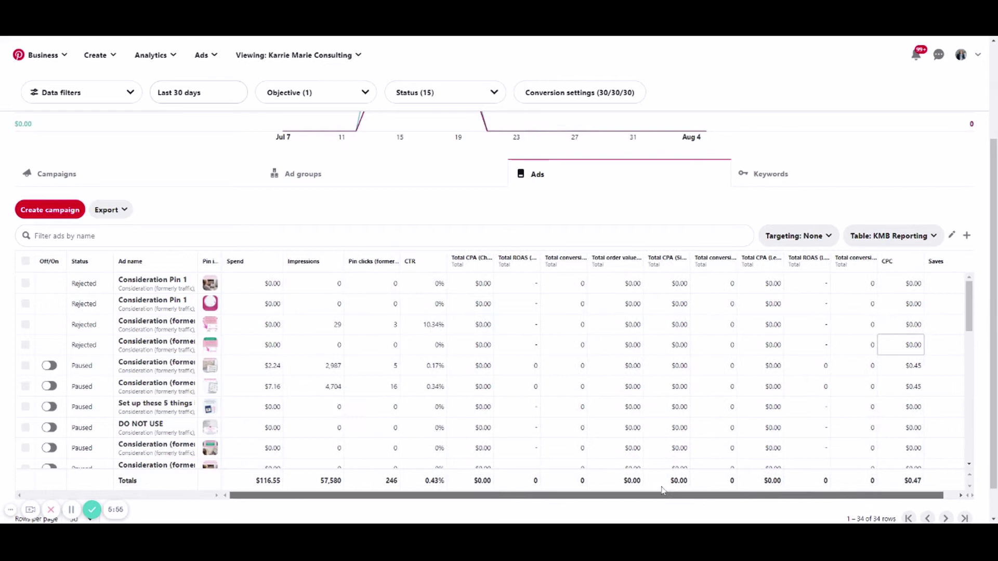
Step: Edit the KMB Reporting custom table, making it the default reporting table and turning off saving it to the ad account
{"action": "left_click", "coordinate": [933, 237]}
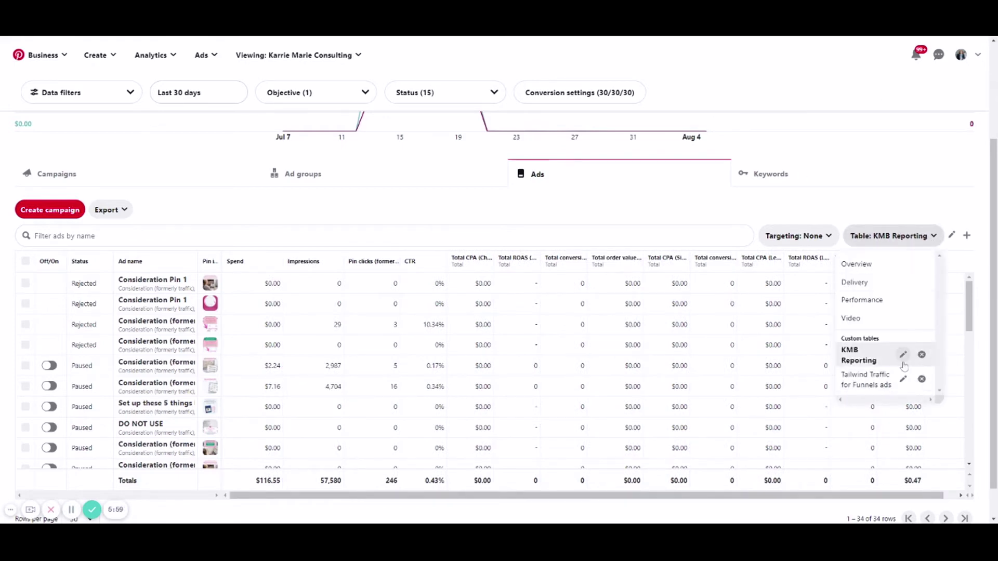
{"action": "left_click", "coordinate": [954, 237]}
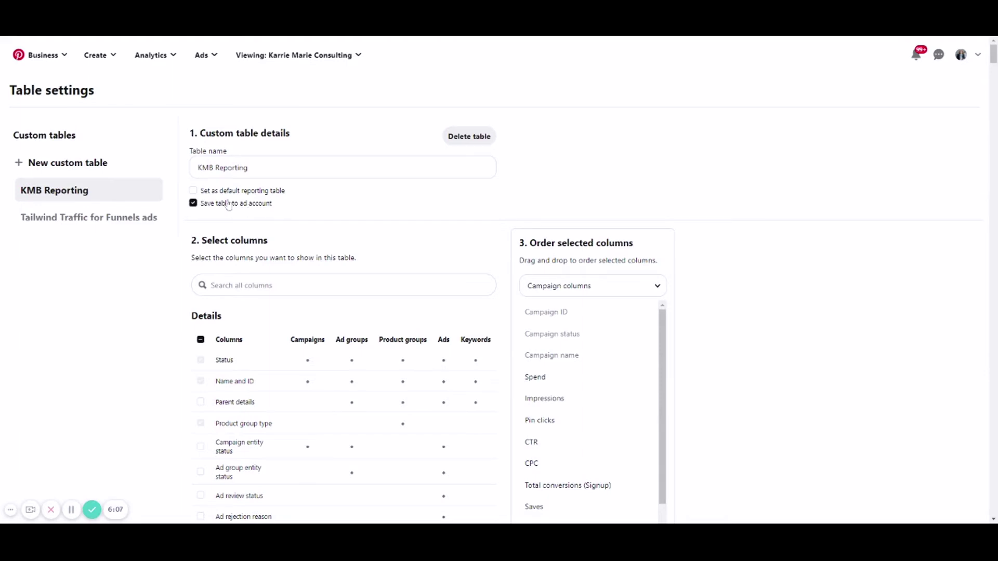
{"action": "left_click", "coordinate": [193, 191]}
{"action": "left_click", "coordinate": [194, 203]}
Step: Remove the Ad group budget type column from the table's Schedule, budgets and bids columns
{"action": "scroll", "coordinate": [399, 214], "scroll_direction": "down", "scroll_amount": 1}
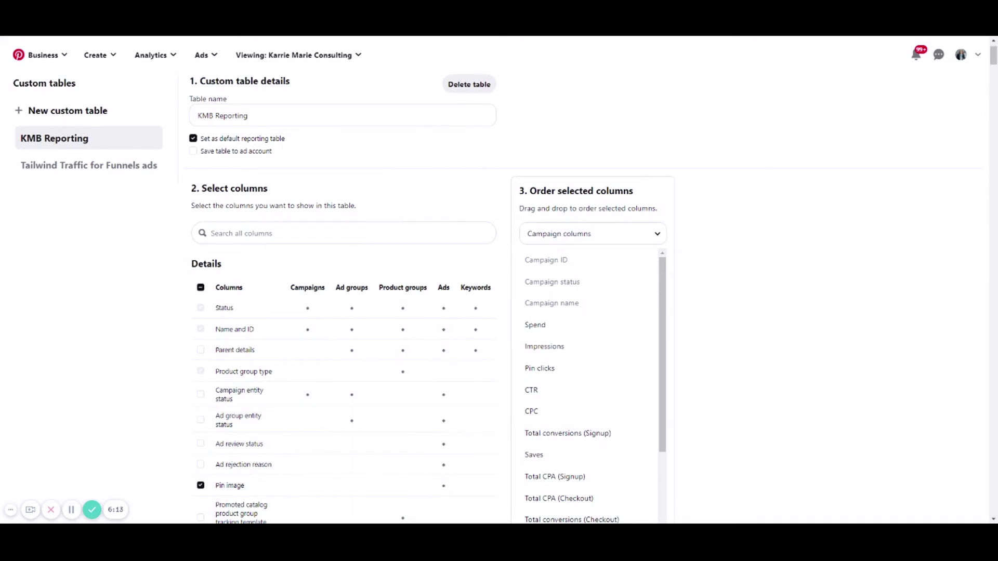
{"action": "scroll", "coordinate": [395, 227], "scroll_direction": "down", "scroll_amount": 1}
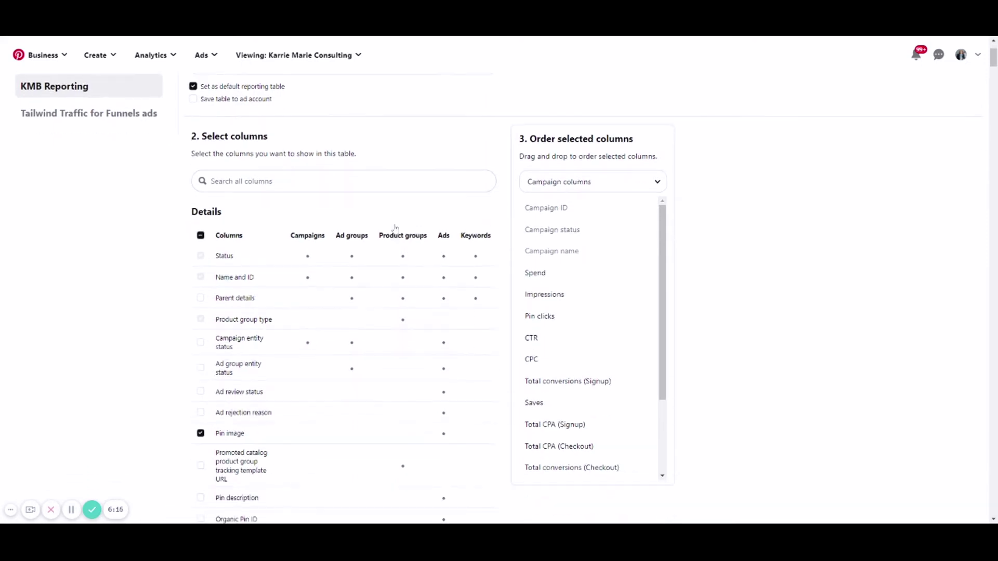
{"action": "scroll", "coordinate": [297, 205], "scroll_direction": "down", "scroll_amount": 1}
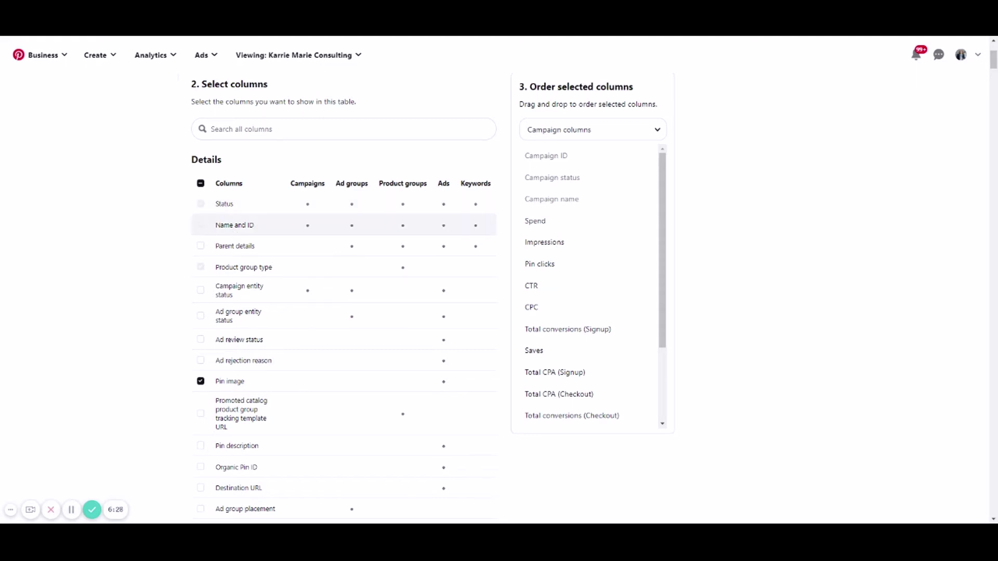
{"action": "scroll", "coordinate": [257, 395], "scroll_direction": "down", "scroll_amount": 1}
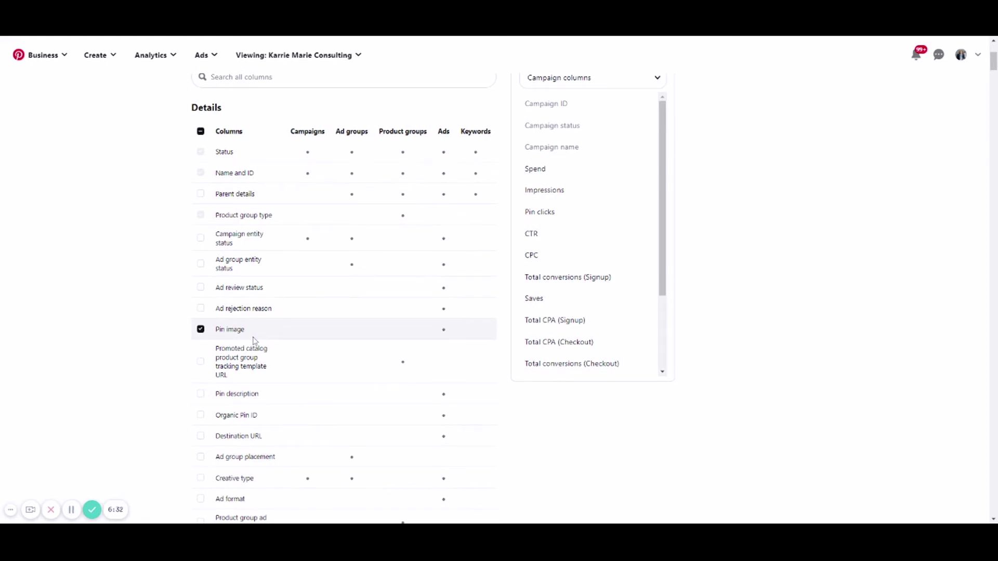
{"action": "scroll", "coordinate": [255, 340], "scroll_direction": "down", "scroll_amount": 5}
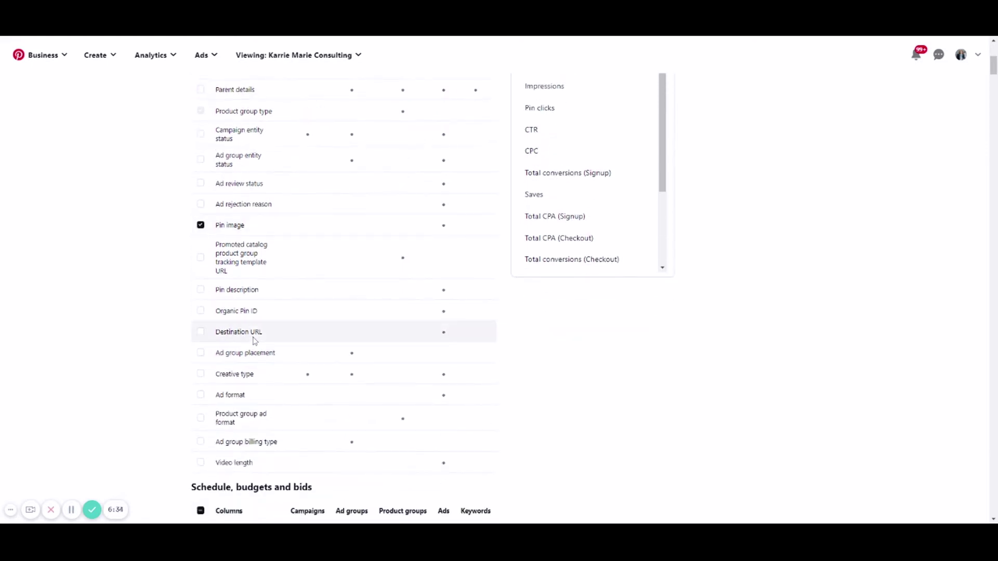
{"action": "scroll", "coordinate": [254, 340], "scroll_direction": "down", "scroll_amount": 1}
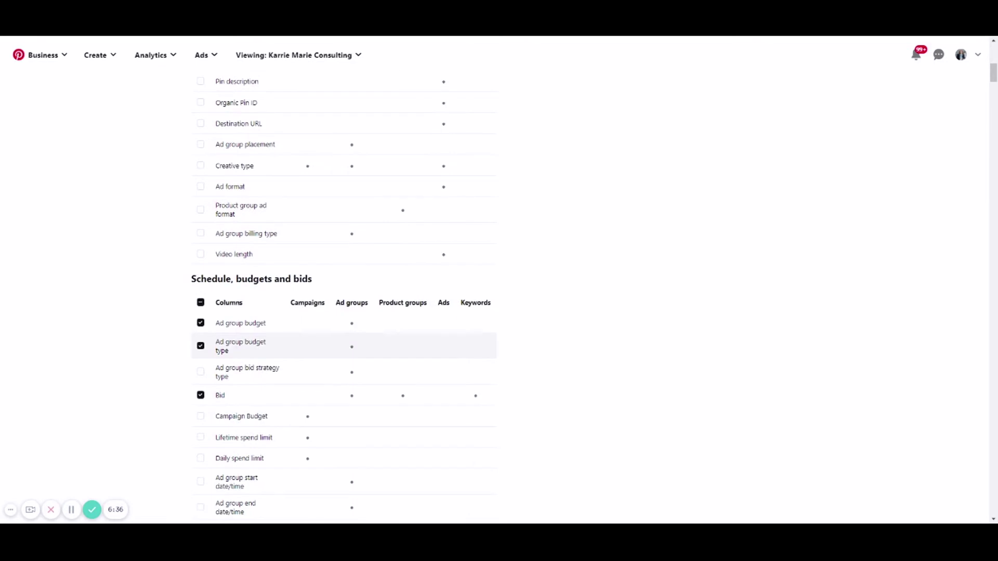
{"action": "scroll", "coordinate": [256, 339], "scroll_direction": "down", "scroll_amount": 1}
{"action": "left_click", "coordinate": [201, 293]}
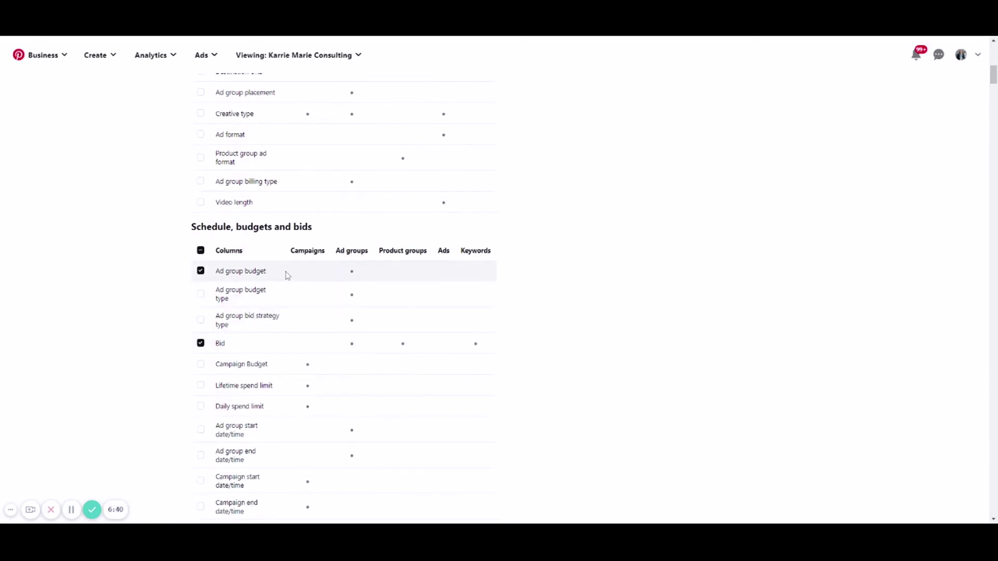
Step: Add the Frequency column from the Overall performance group to the custom table
{"action": "scroll", "coordinate": [287, 276], "scroll_direction": "down", "scroll_amount": 2}
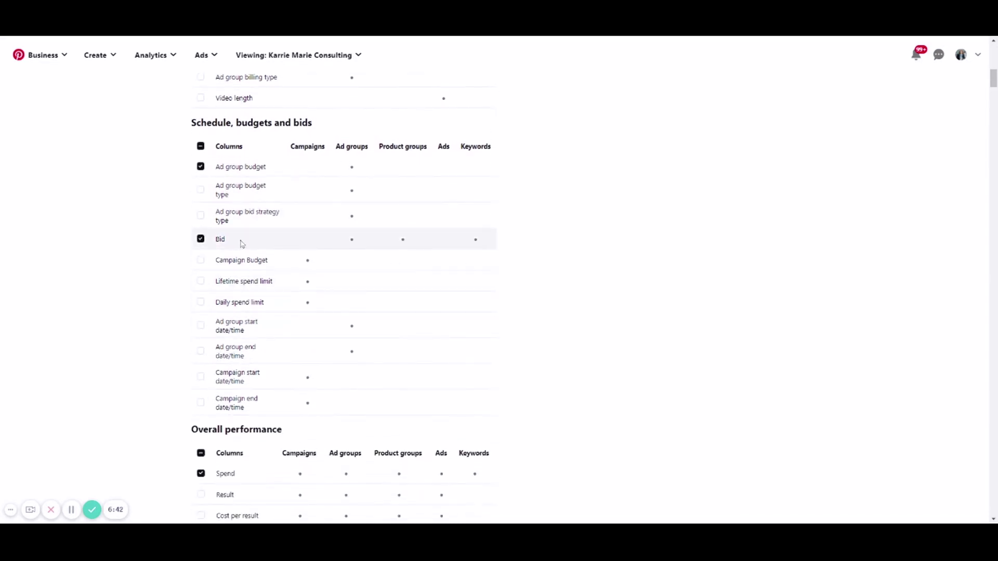
{"action": "scroll", "coordinate": [293, 197], "scroll_direction": "down", "scroll_amount": 1}
{"action": "scroll", "coordinate": [280, 356], "scroll_direction": "down", "scroll_amount": 3}
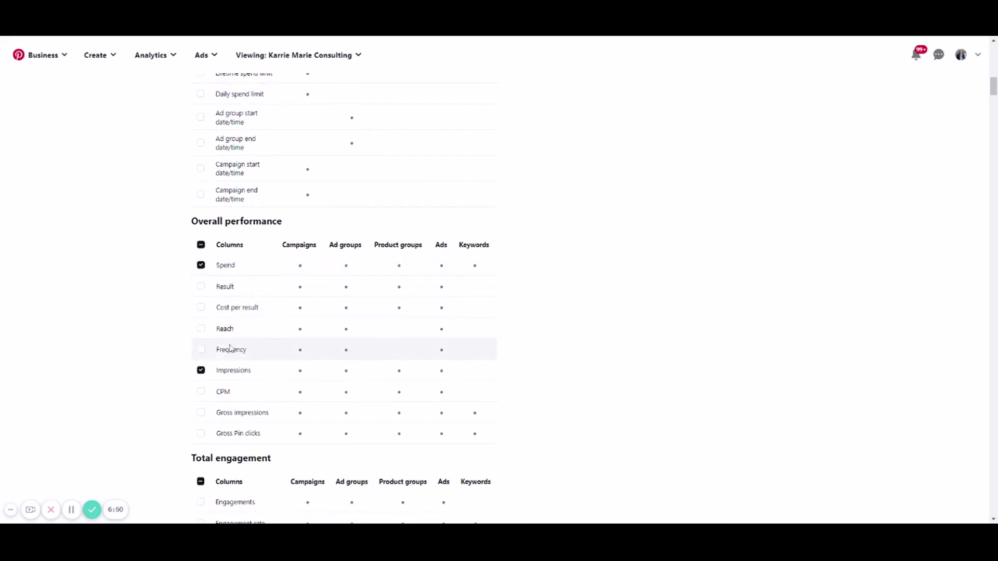
{"action": "left_click", "coordinate": [200, 350]}
Step: Examine the column options under Total engagement and Paid engagement in the table settings
{"action": "scroll", "coordinate": [331, 362], "scroll_direction": "down", "scroll_amount": 4}
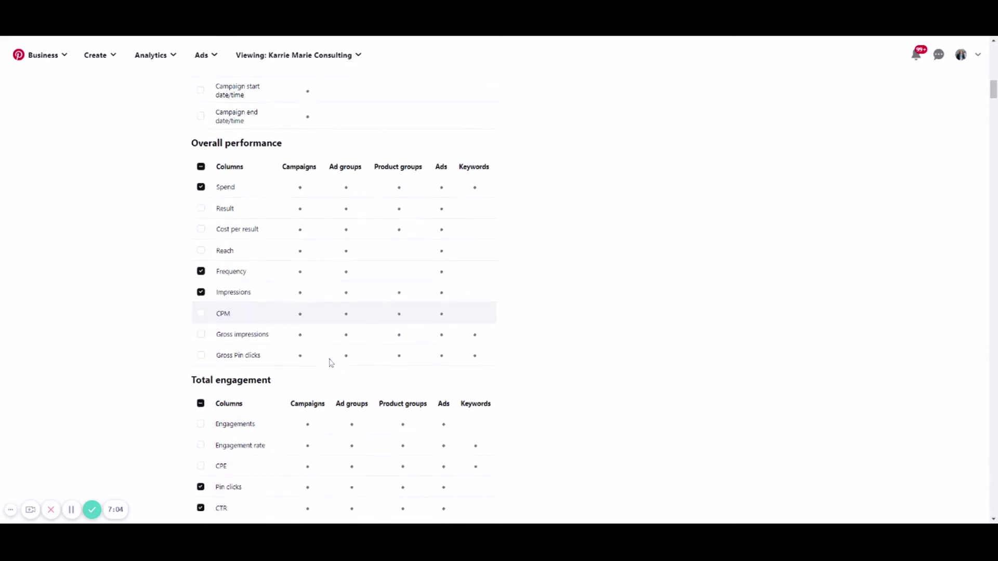
{"action": "scroll", "coordinate": [255, 307], "scroll_direction": "down", "scroll_amount": 2}
{"action": "scroll", "coordinate": [236, 325], "scroll_direction": "down", "scroll_amount": 2}
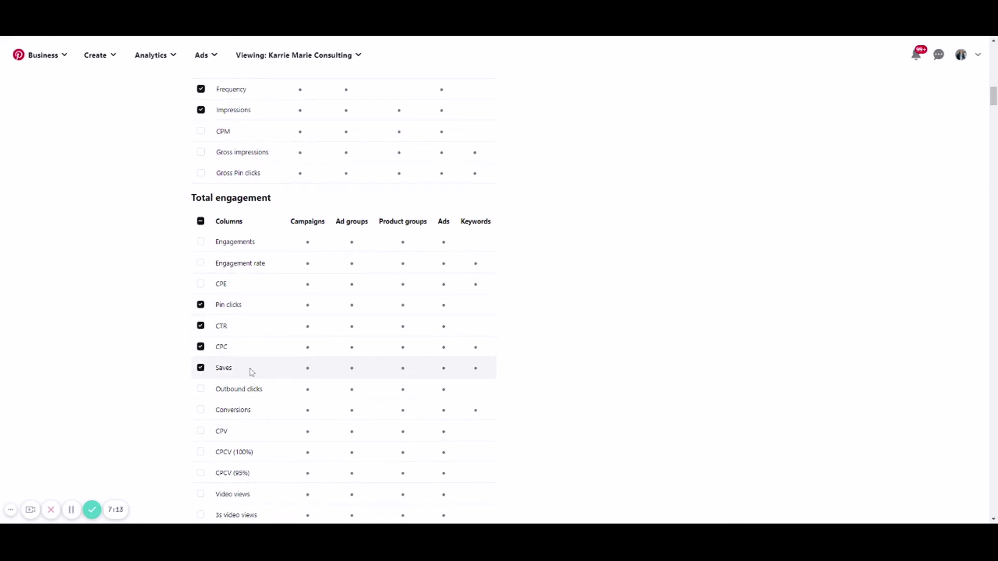
{"action": "scroll", "coordinate": [254, 371], "scroll_direction": "down", "scroll_amount": 1}
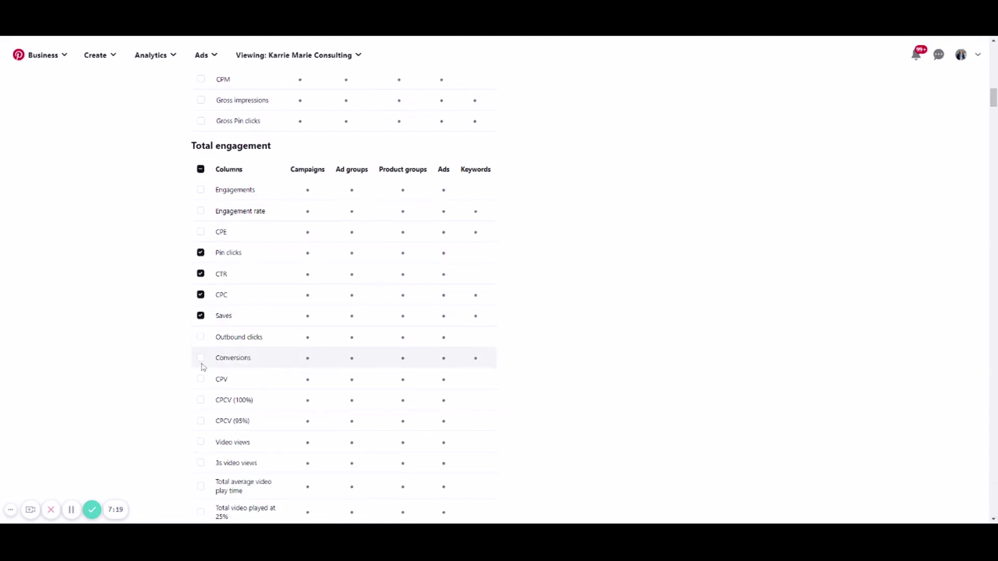
{"action": "scroll", "coordinate": [203, 368], "scroll_direction": "down", "scroll_amount": 2}
{"action": "scroll", "coordinate": [205, 363], "scroll_direction": "down", "scroll_amount": 2}
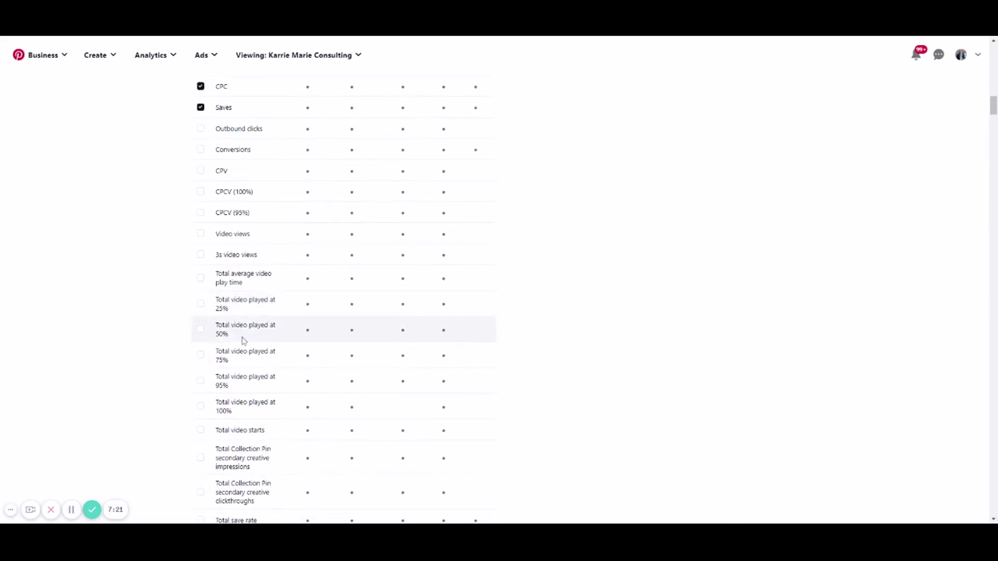
{"action": "scroll", "coordinate": [249, 379], "scroll_direction": "down", "scroll_amount": 1}
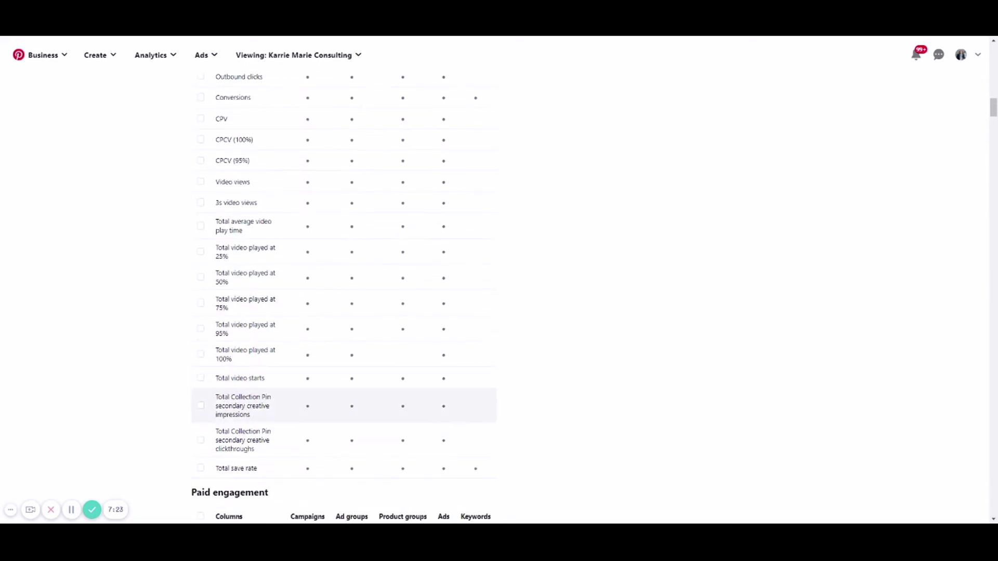
{"action": "scroll", "coordinate": [250, 363], "scroll_direction": "down", "scroll_amount": 6}
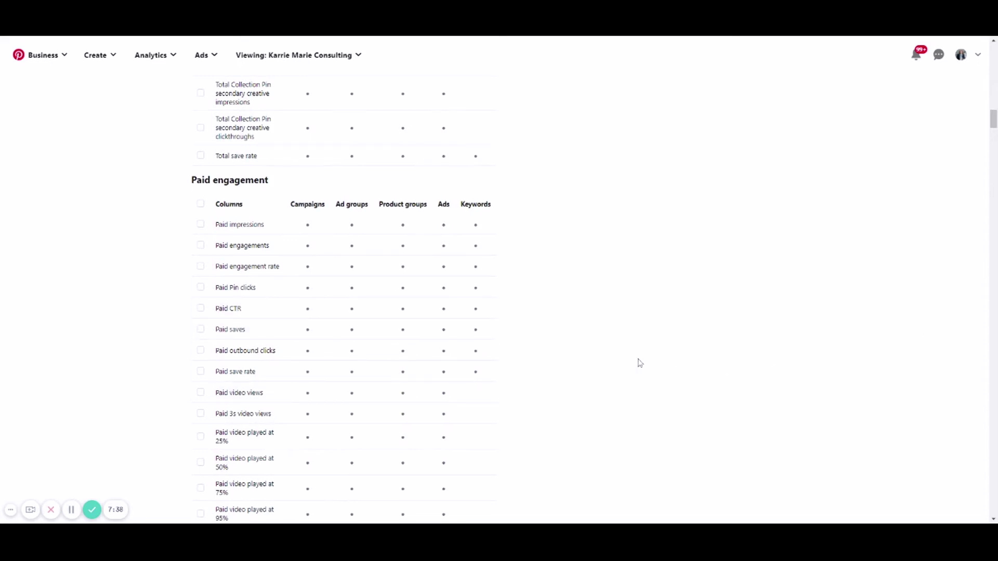
Step: Examine the column options under Paid engagement and Earned engagement in the table settings
{"action": "scroll", "coordinate": [640, 363], "scroll_direction": "down", "scroll_amount": 1}
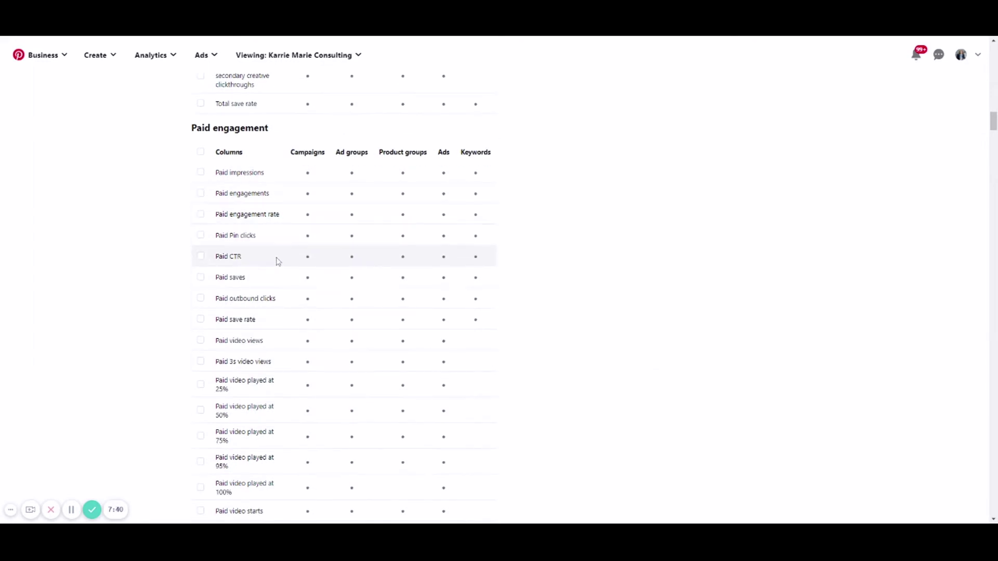
{"action": "scroll", "coordinate": [265, 170], "scroll_direction": "down", "scroll_amount": 2}
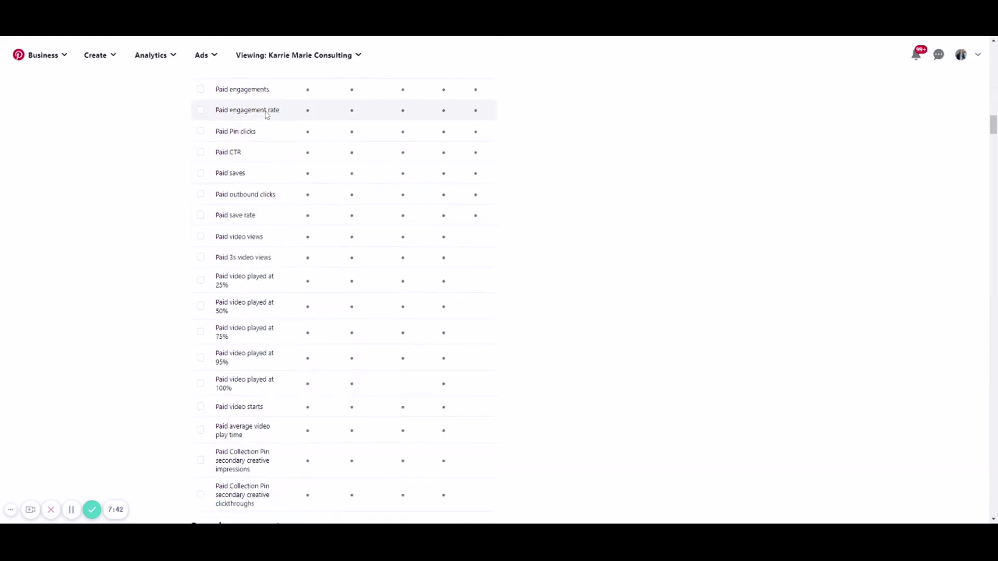
{"action": "scroll", "coordinate": [250, 331], "scroll_direction": "down", "scroll_amount": 5}
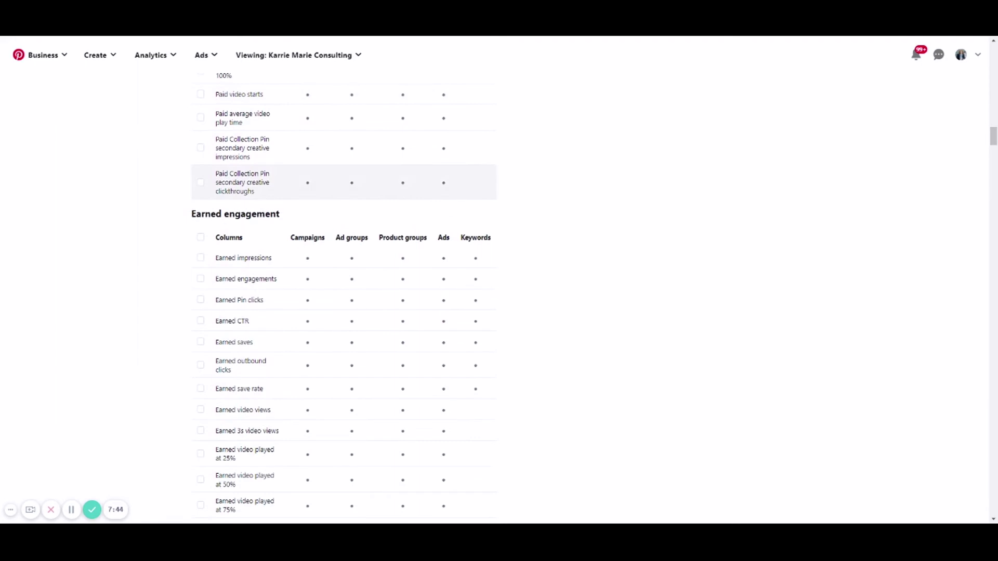
{"action": "scroll", "coordinate": [249, 331], "scroll_direction": "down", "scroll_amount": 1}
{"action": "scroll", "coordinate": [275, 249], "scroll_direction": "down", "scroll_amount": 3}
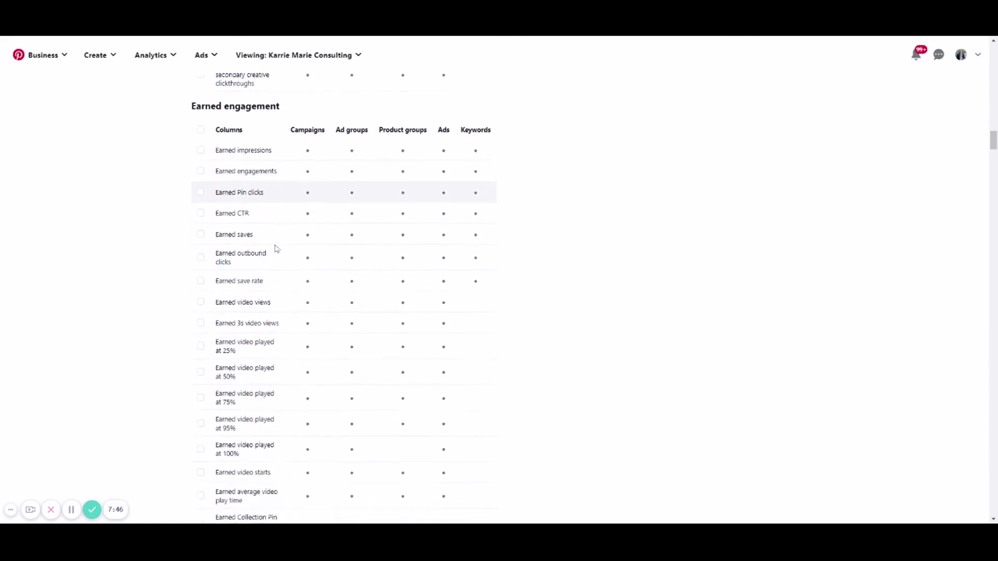
{"action": "scroll", "coordinate": [275, 248], "scroll_direction": "down", "scroll_amount": 5}
{"action": "scroll", "coordinate": [276, 249], "scroll_direction": "down", "scroll_amount": 1}
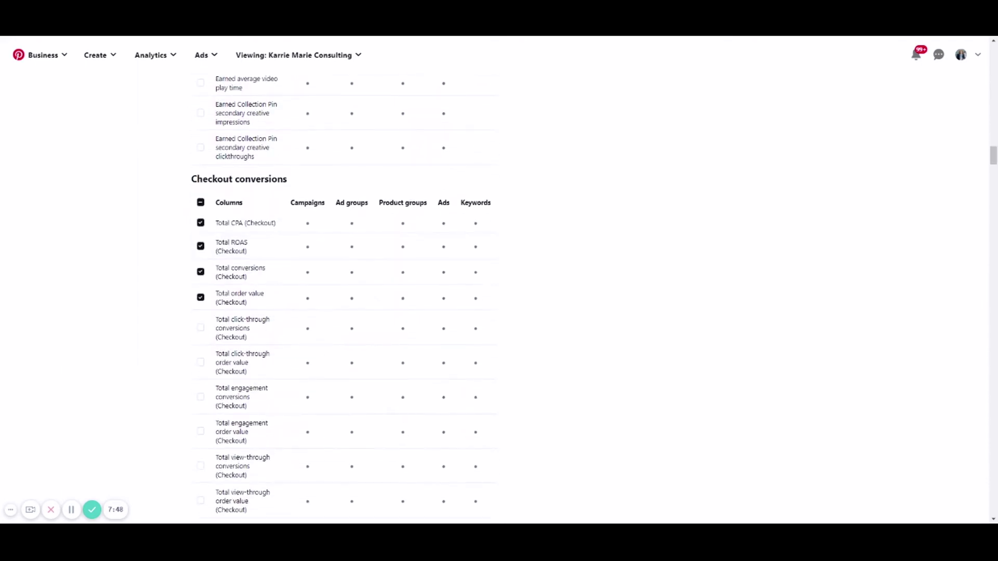
Step: Look through the conversion column groups from Checkout conversions to Lead conversions
{"action": "scroll", "coordinate": [239, 210], "scroll_direction": "down", "scroll_amount": 10}
{"action": "scroll", "coordinate": [239, 210], "scroll_direction": "down", "scroll_amount": 14}
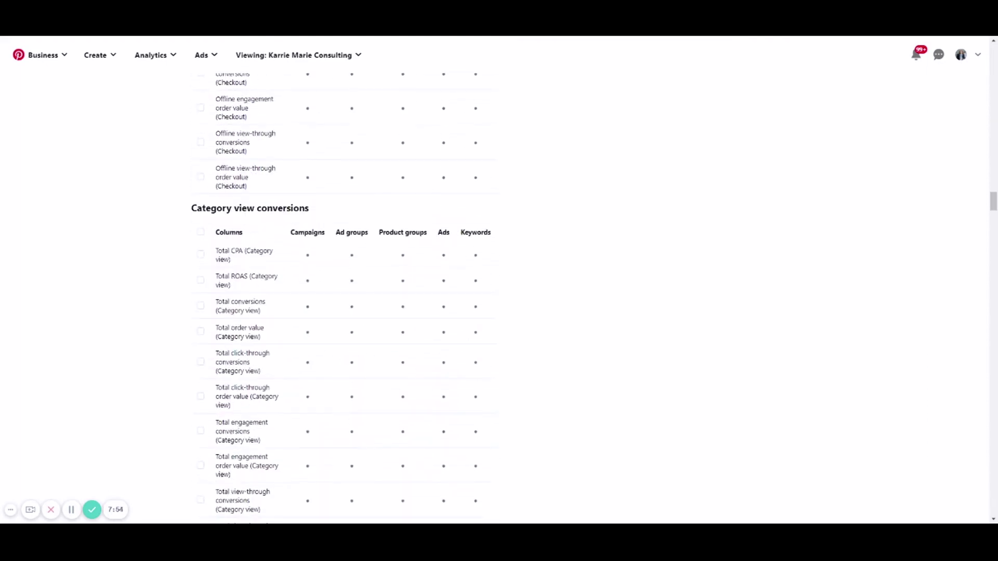
{"action": "scroll", "coordinate": [260, 344], "scroll_direction": "down", "scroll_amount": 11}
{"action": "scroll", "coordinate": [260, 344], "scroll_direction": "down", "scroll_amount": 12}
{"action": "scroll", "coordinate": [261, 364], "scroll_direction": "down", "scroll_amount": 18}
{"action": "scroll", "coordinate": [256, 391], "scroll_direction": "down", "scroll_amount": 15}
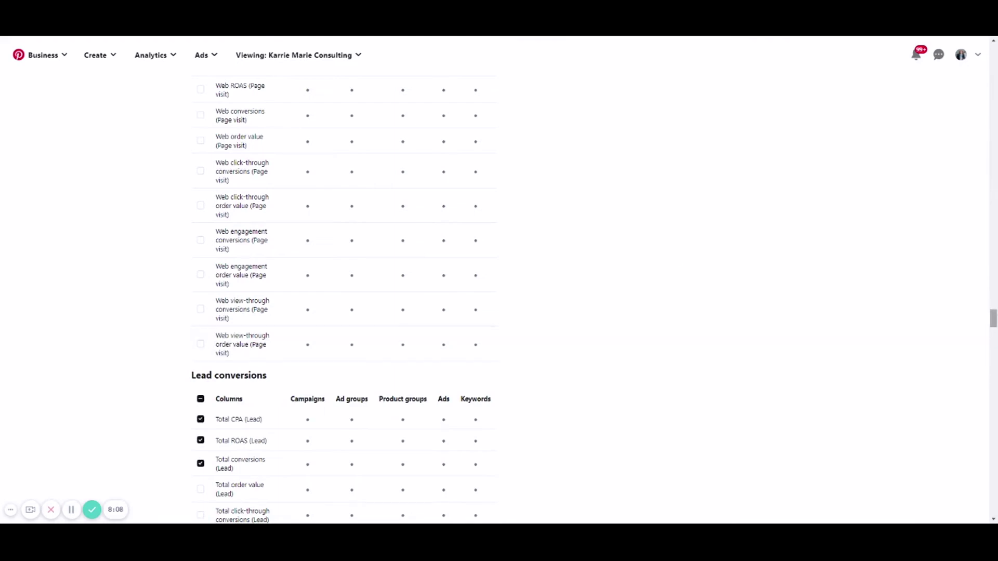
Step: Survey the conversion column groups beyond Lead conversions, including View conversions and the Website search columns
{"action": "left_click_drag", "start_coordinate": [993, 320], "coordinate": [955, 473]}
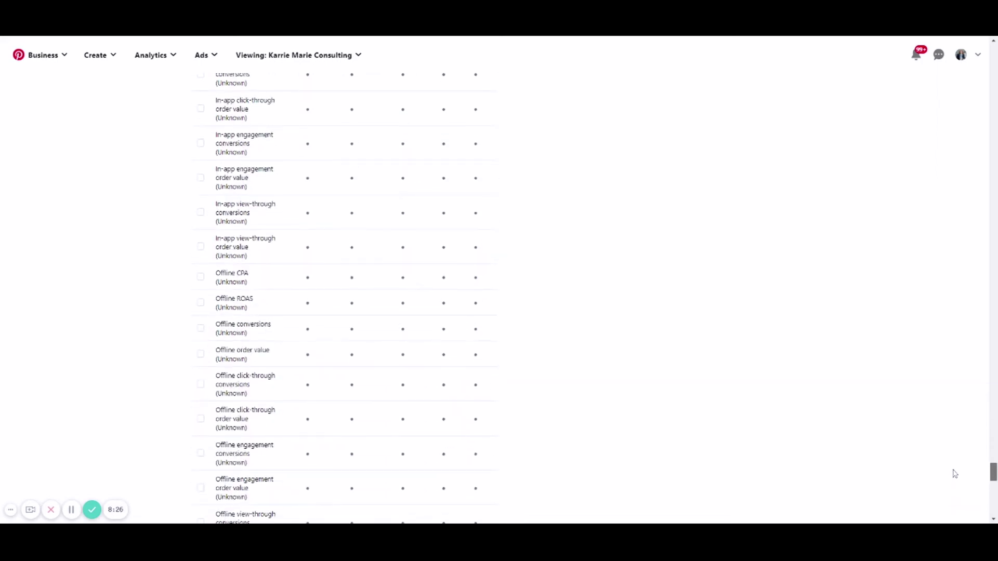
{"action": "left_click_drag", "start_coordinate": [954, 474], "coordinate": [961, 389]}
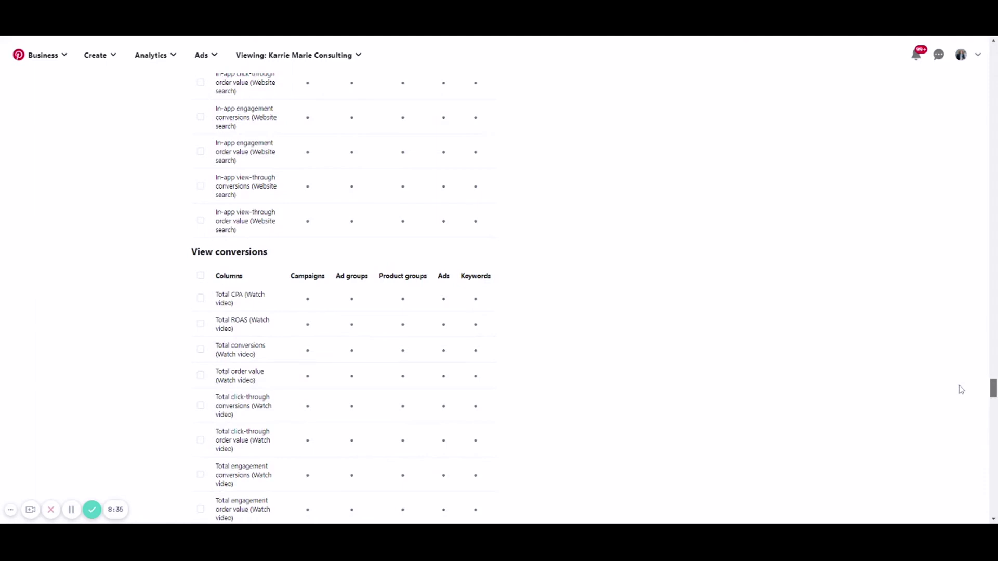
{"action": "scroll", "coordinate": [341, 296], "scroll_direction": "up", "scroll_amount": 4}
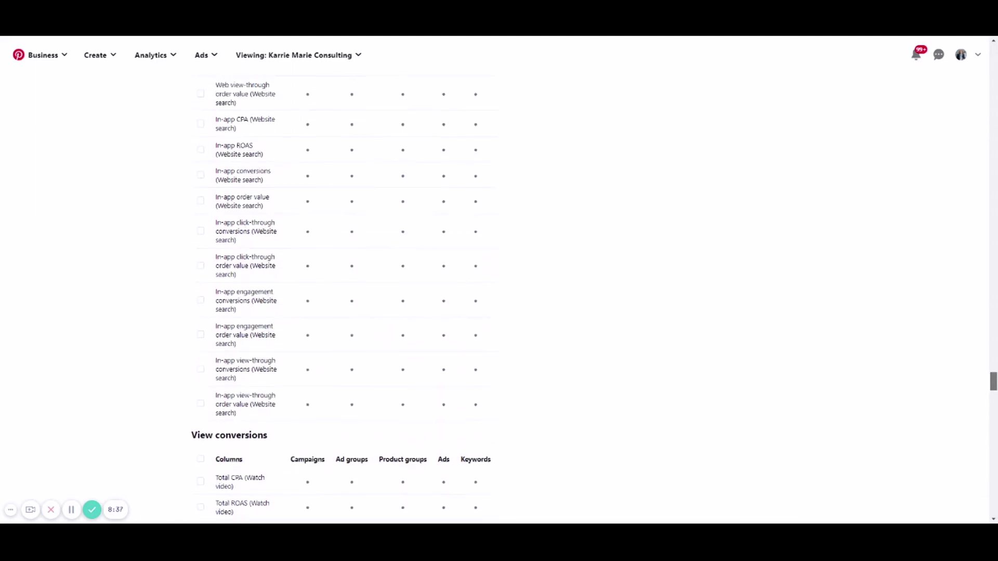
{"action": "scroll", "coordinate": [340, 299], "scroll_direction": "up", "scroll_amount": 3}
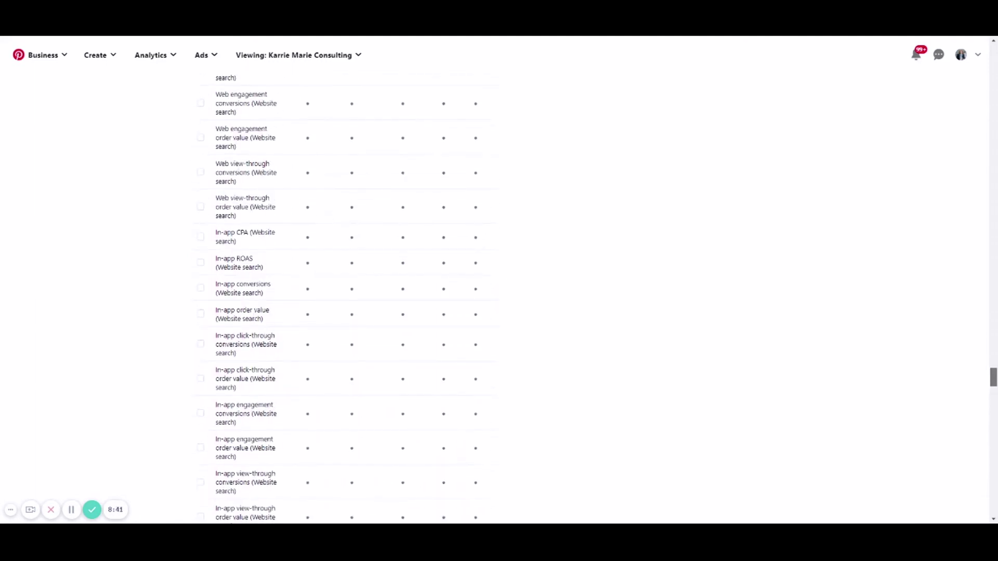
{"action": "scroll", "coordinate": [340, 299], "scroll_direction": "up", "scroll_amount": 1}
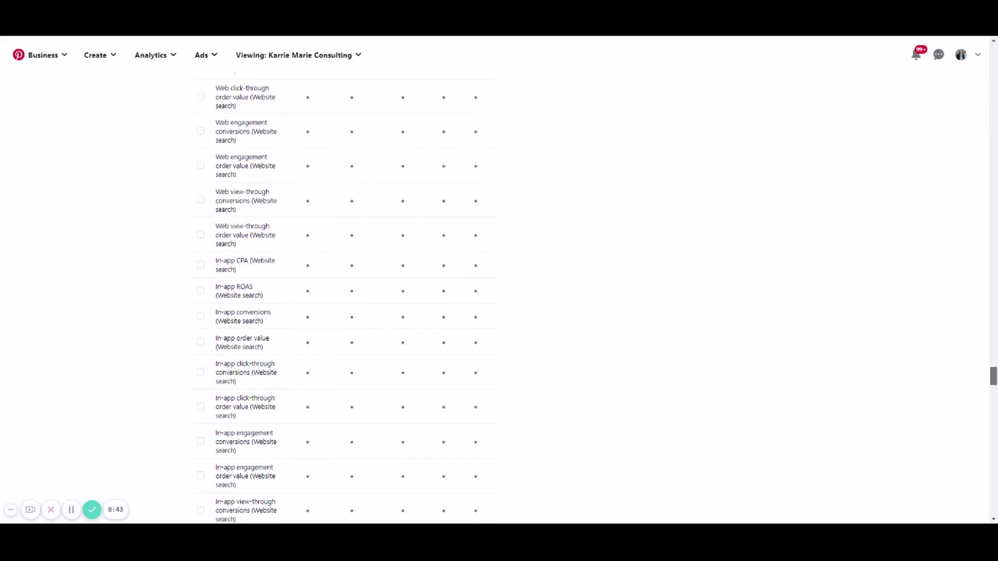
{"action": "scroll", "coordinate": [340, 299], "scroll_direction": "up", "scroll_amount": 2}
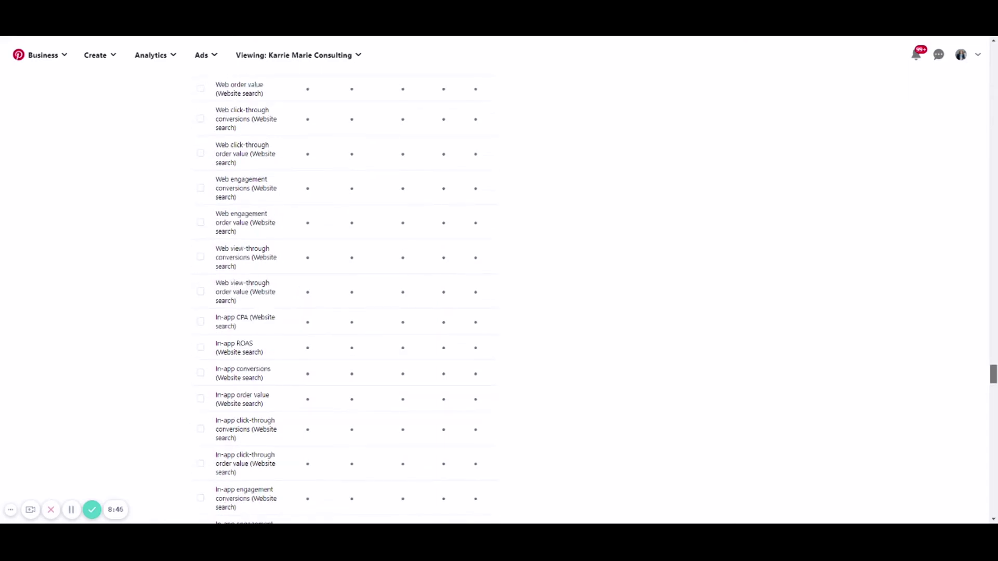
{"action": "scroll", "coordinate": [961, 363], "scroll_direction": "up", "scroll_amount": 20}
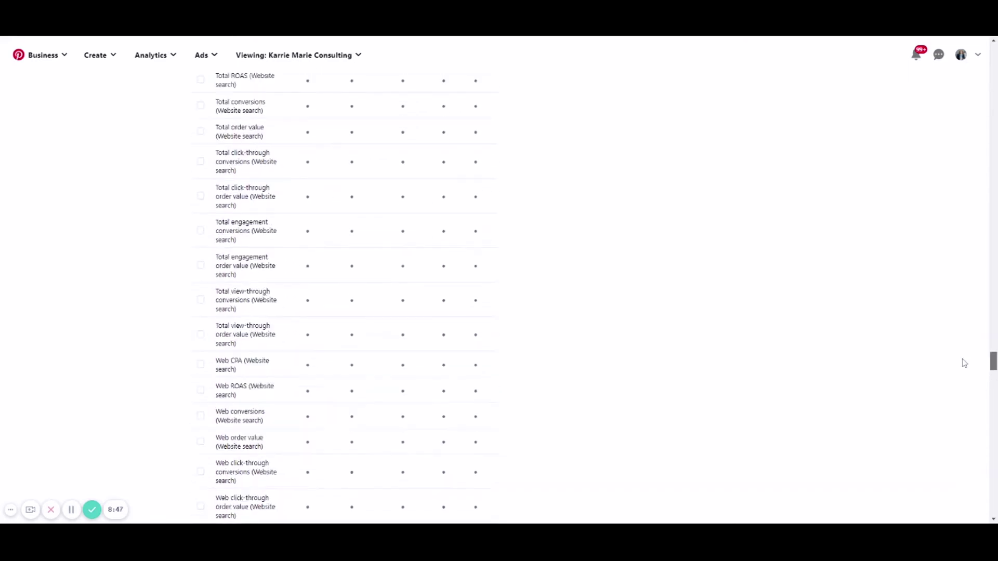
{"action": "scroll", "coordinate": [963, 351], "scroll_direction": "up", "scroll_amount": 20}
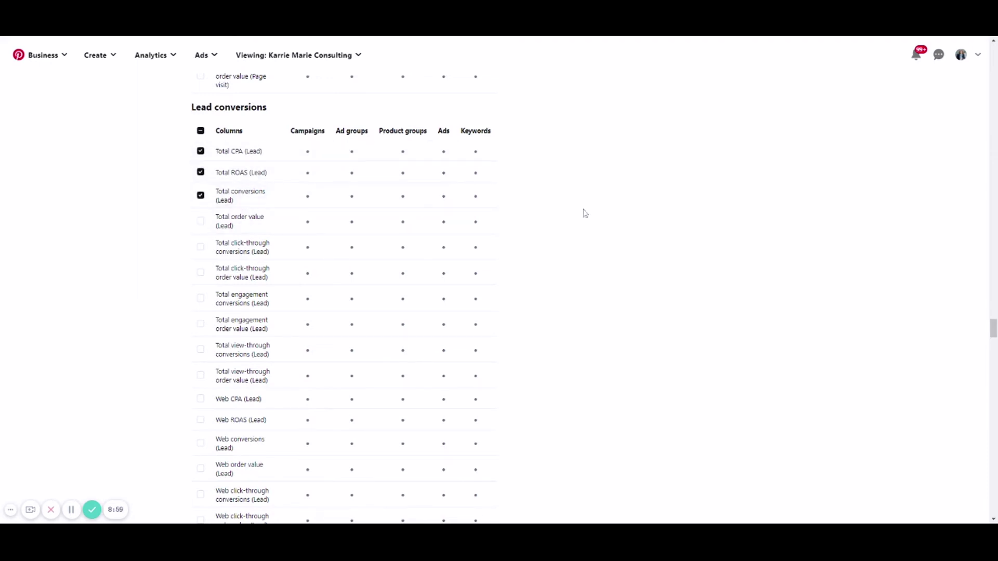
Step: Add the Total ROAS (Signup) column from the Signup conversions group to the custom table
{"action": "scroll", "coordinate": [697, 257], "scroll_direction": "up", "scroll_amount": 10}
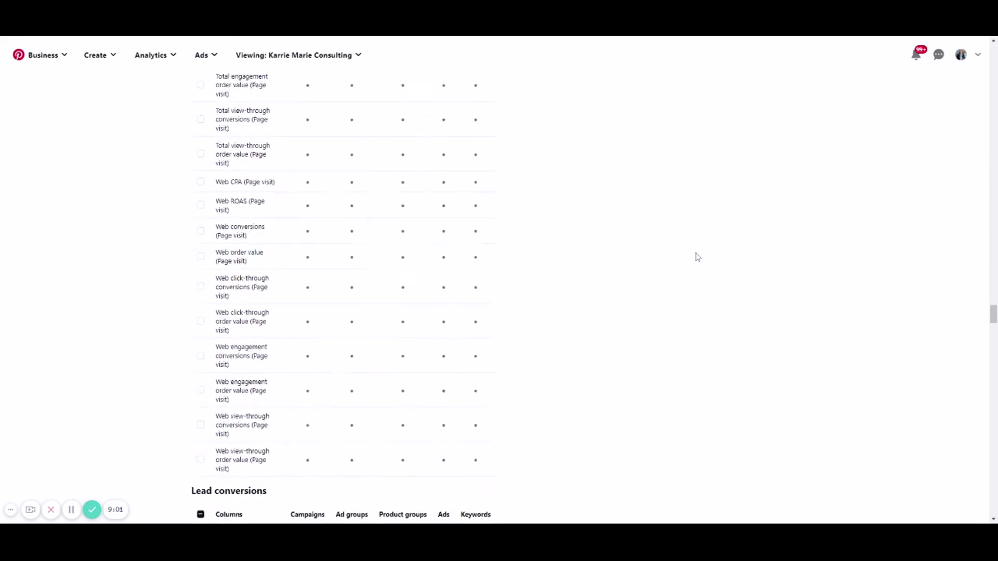
{"action": "scroll", "coordinate": [697, 257], "scroll_direction": "up", "scroll_amount": 10}
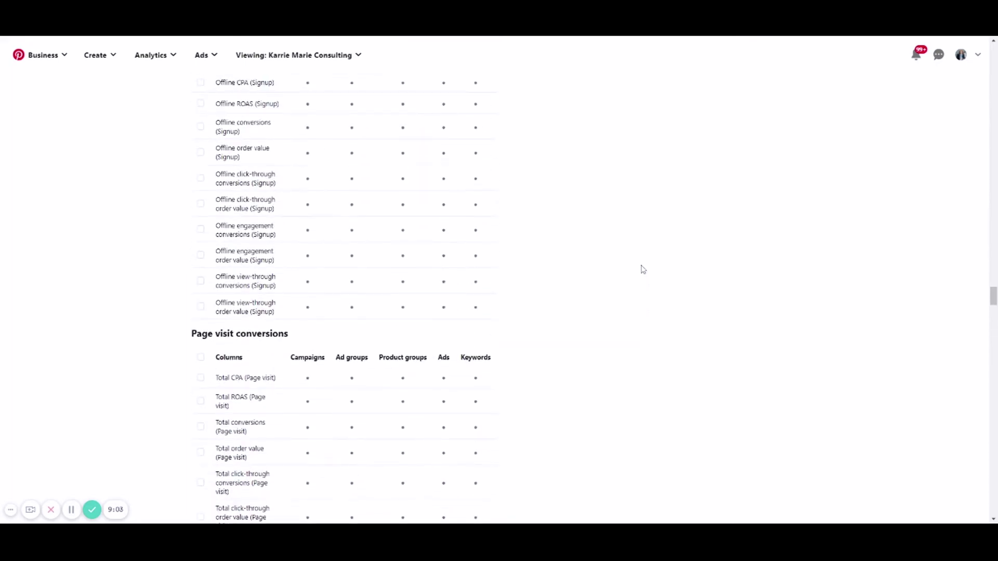
{"action": "scroll", "coordinate": [642, 271], "scroll_direction": "up", "scroll_amount": 10}
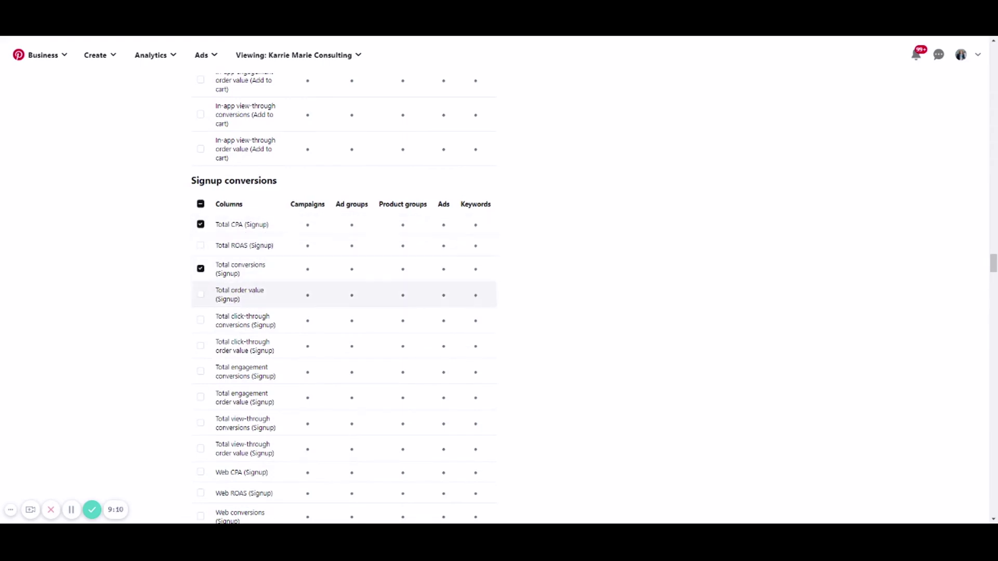
{"action": "left_click", "coordinate": [204, 249]}
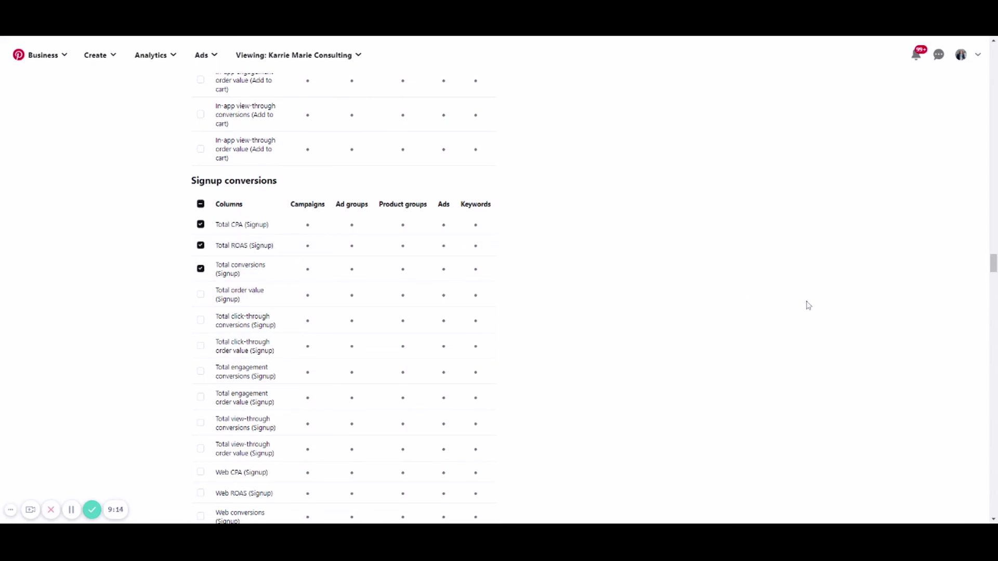
Step: Remove the Total CPA (Lead), Total ROAS (Lead) and Total conversions (Lead) columns from the custom table
{"action": "left_click_drag", "start_coordinate": [993, 263], "coordinate": [924, 332]}
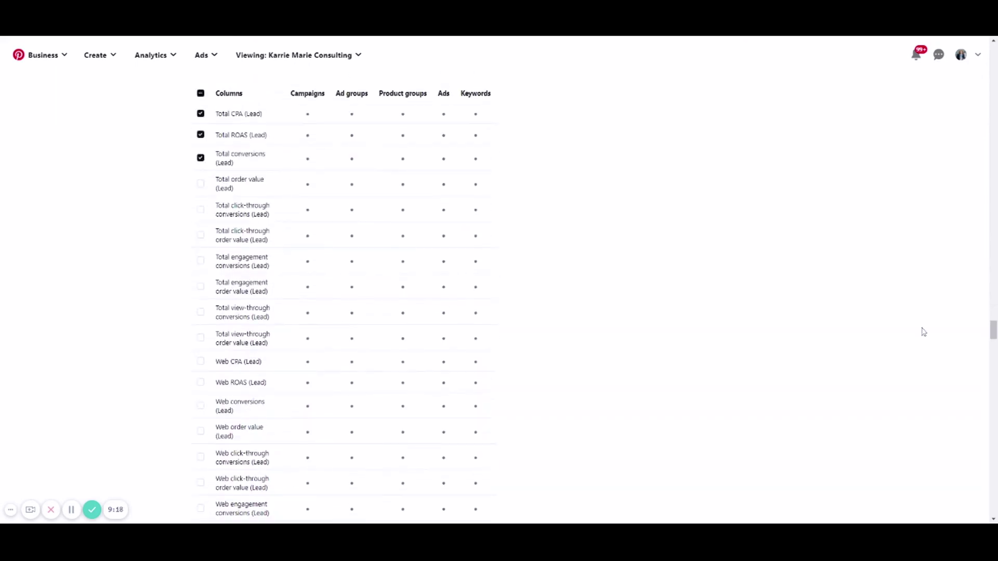
{"action": "left_click", "coordinate": [201, 114]}
{"action": "left_click", "coordinate": [201, 135]}
{"action": "left_click", "coordinate": [200, 158]}
Step: Review the columns under Signup, Add to cart and Checkout conversions and under Earned engagement
{"action": "left_click_drag", "start_coordinate": [994, 338], "coordinate": [996, 267]}
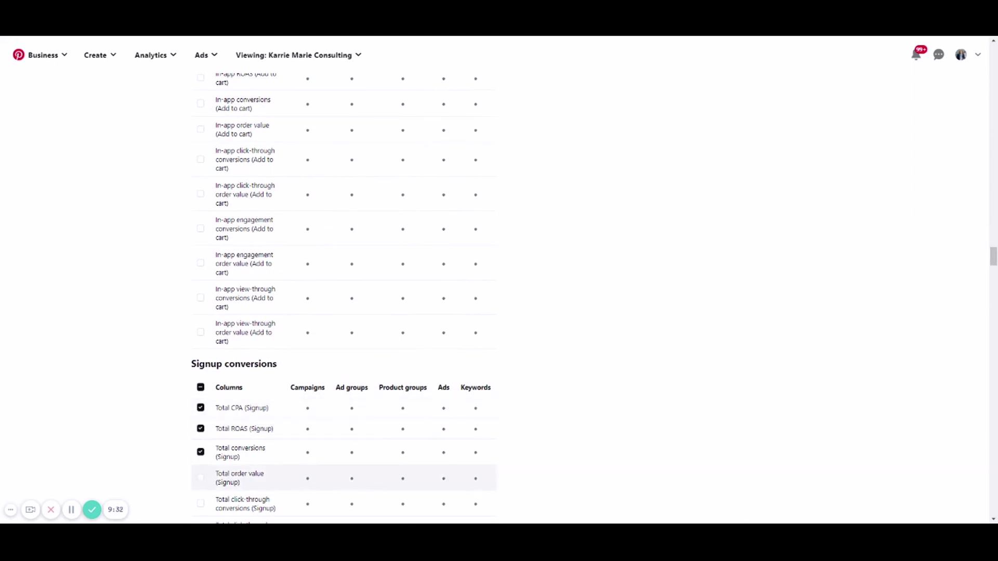
{"action": "scroll", "coordinate": [559, 466], "scroll_direction": "down", "scroll_amount": 5}
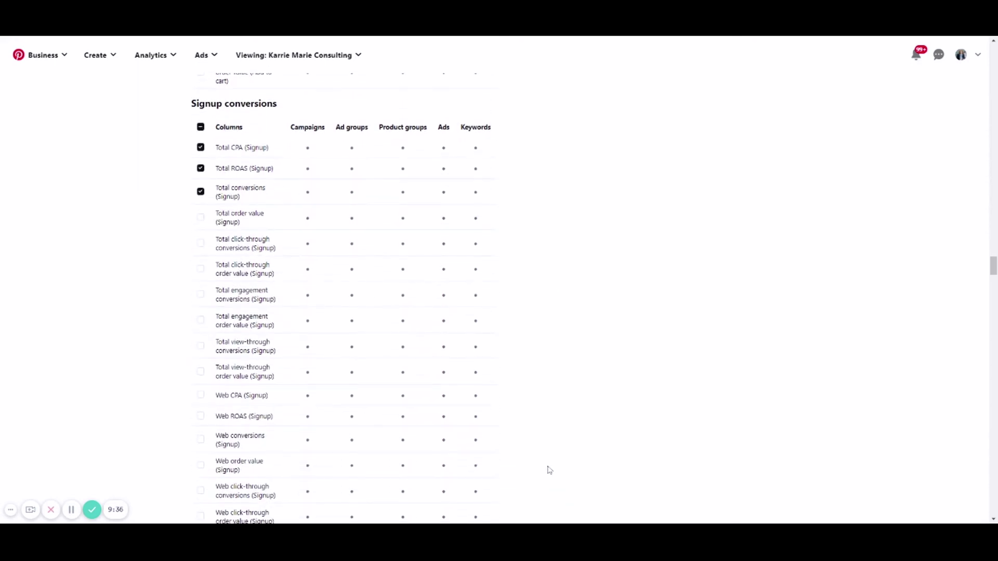
{"action": "scroll", "coordinate": [549, 470], "scroll_direction": "up", "scroll_amount": 20}
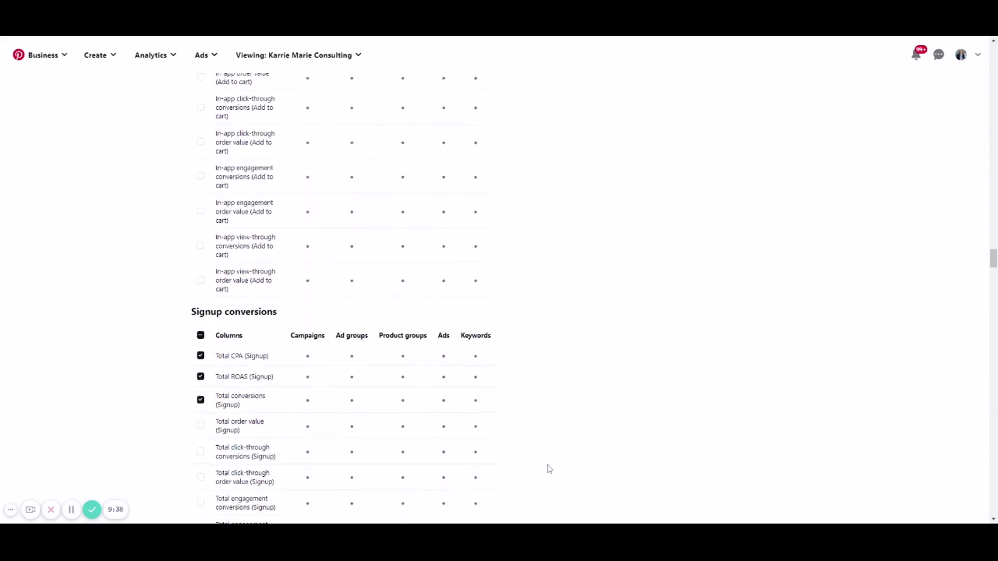
{"action": "scroll", "coordinate": [547, 469], "scroll_direction": "up", "scroll_amount": 2}
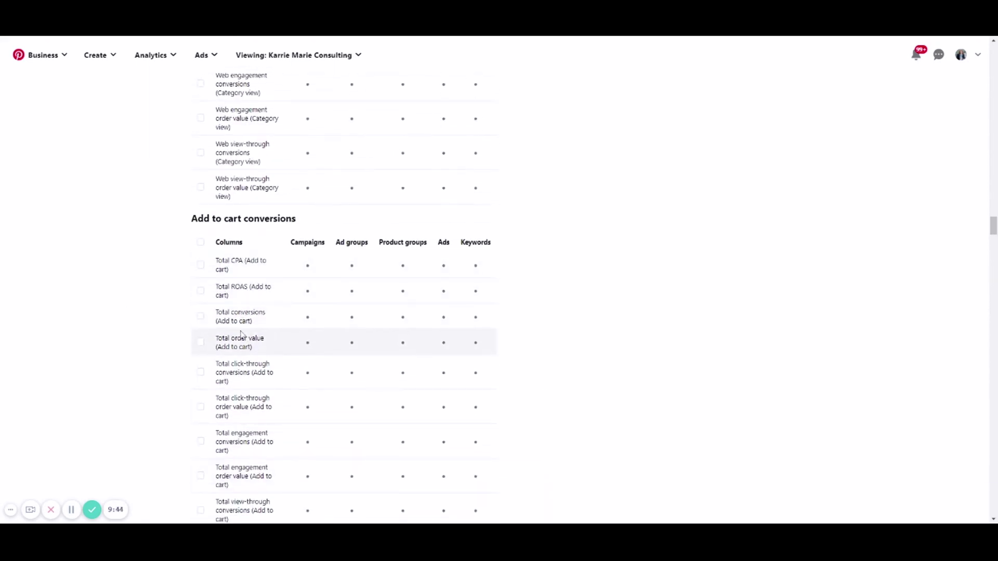
{"action": "scroll", "coordinate": [281, 333], "scroll_direction": "up", "scroll_amount": 3}
{"action": "scroll", "coordinate": [282, 331], "scroll_direction": "up", "scroll_amount": 10}
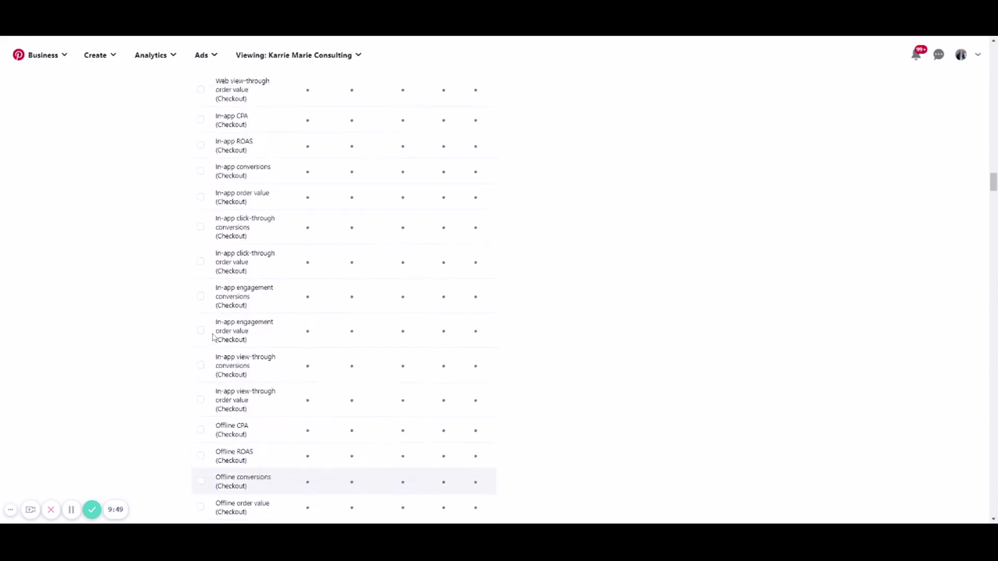
{"action": "scroll", "coordinate": [214, 338], "scroll_direction": "up", "scroll_amount": 10}
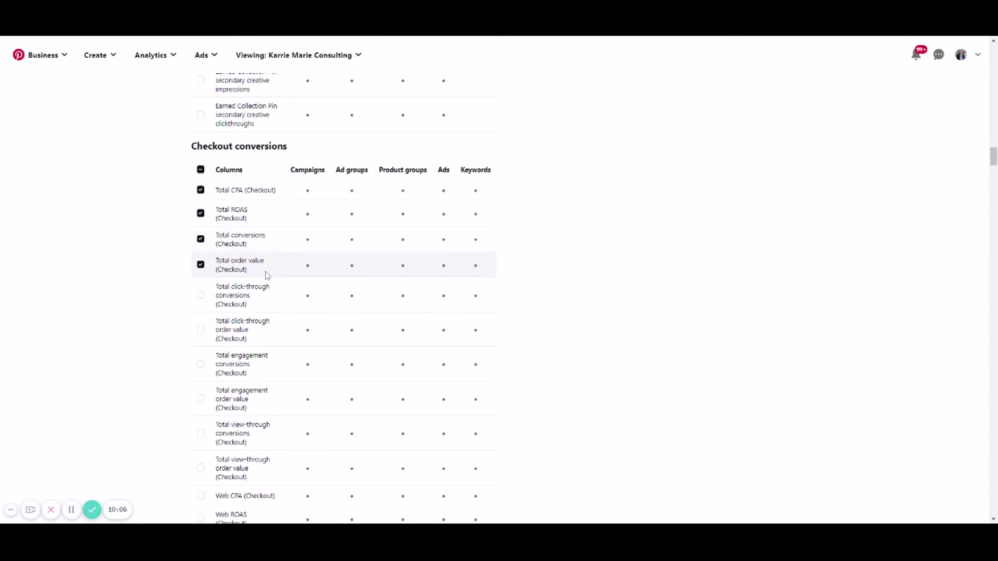
{"action": "scroll", "coordinate": [546, 268], "scroll_direction": "up", "scroll_amount": 6}
{"action": "scroll", "coordinate": [547, 267], "scroll_direction": "up", "scroll_amount": 4}
{"action": "scroll", "coordinate": [367, 296], "scroll_direction": "up", "scroll_amount": 9}
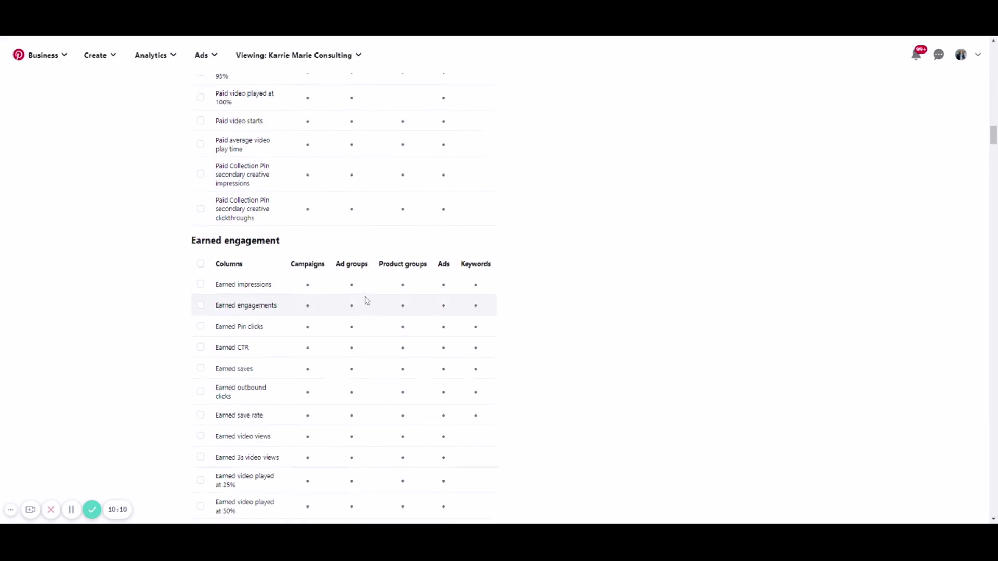
Step: Add the Gross Pin clicks column from the Overall performance group to the custom table
{"action": "scroll", "coordinate": [367, 300], "scroll_direction": "up", "scroll_amount": 12}
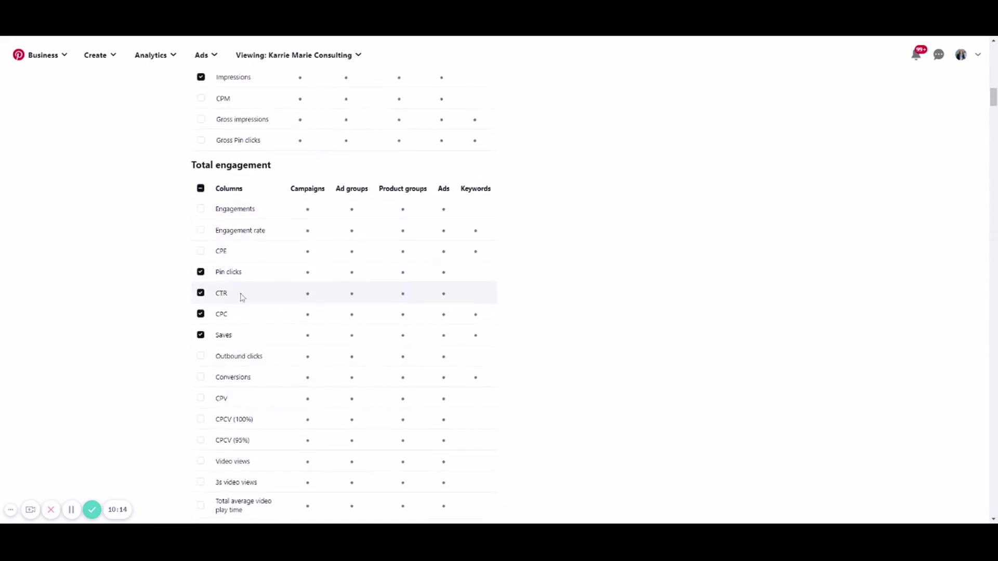
{"action": "scroll", "coordinate": [225, 290], "scroll_direction": "up", "scroll_amount": 5}
{"action": "scroll", "coordinate": [265, 229], "scroll_direction": "down", "scroll_amount": 3}
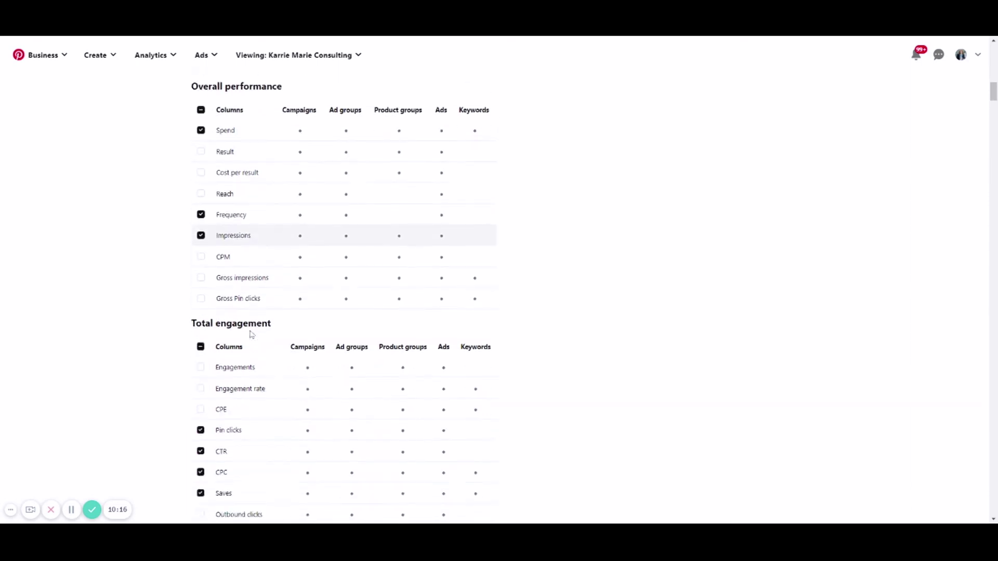
{"action": "scroll", "coordinate": [445, 337], "scroll_direction": "down", "scroll_amount": 3}
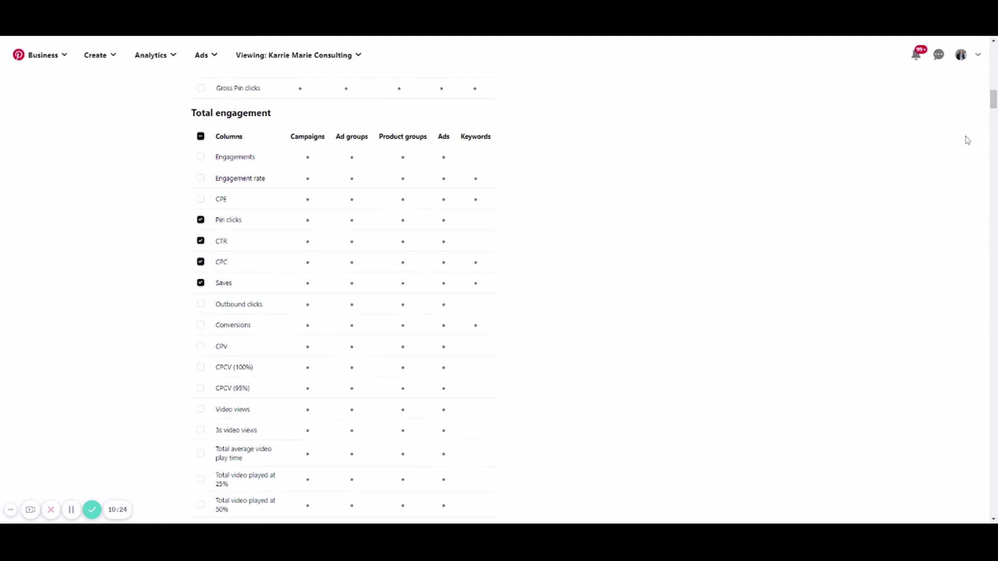
{"action": "left_click", "coordinate": [210, 94]}
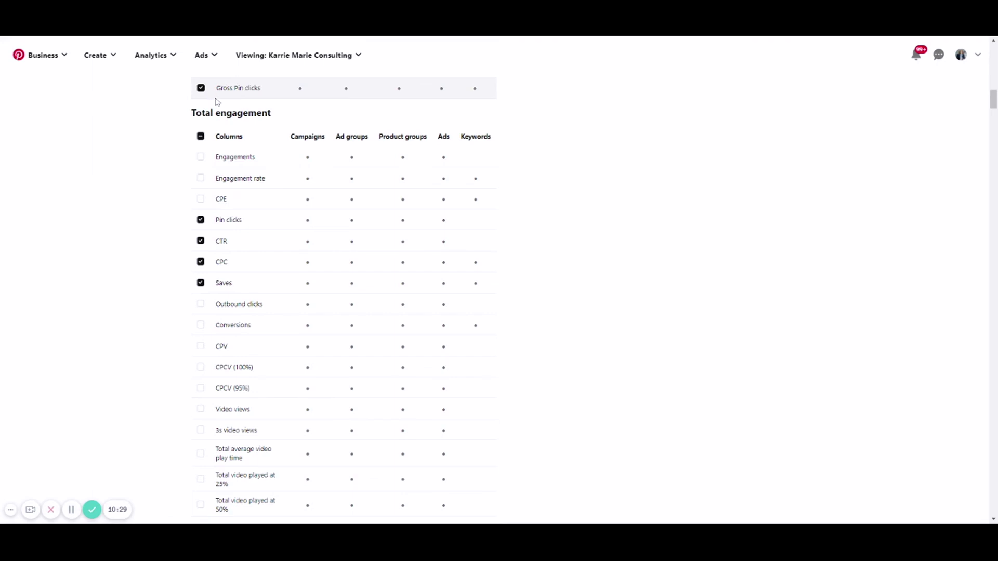
{"action": "scroll", "coordinate": [794, 218], "scroll_direction": "up", "scroll_amount": 4}
{"action": "scroll", "coordinate": [792, 218], "scroll_direction": "down", "scroll_amount": 2}
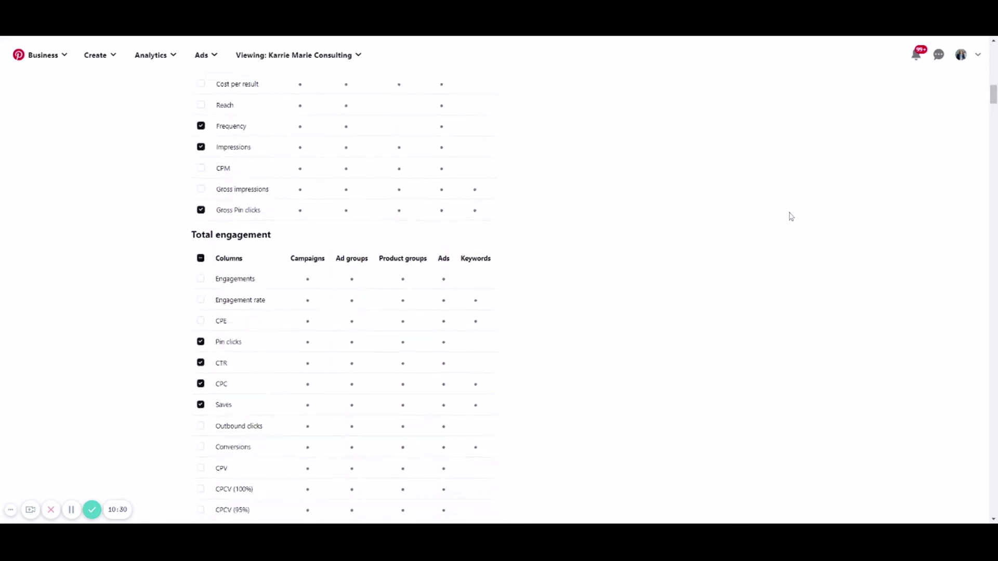
Step: Save the column changes made to the custom table
{"action": "left_click_drag", "start_coordinate": [993, 99], "coordinate": [968, 522]}
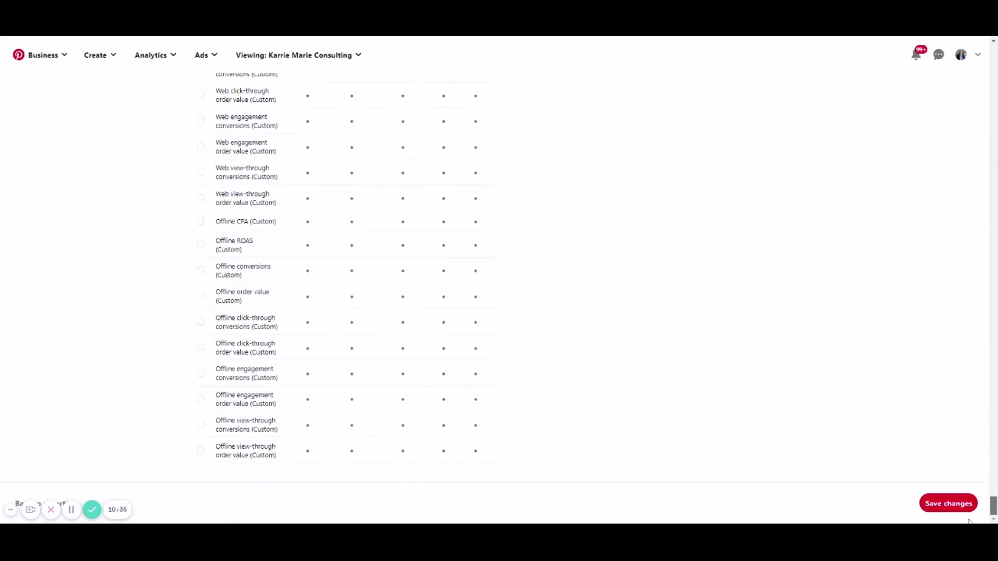
{"action": "left_click", "coordinate": [944, 508]}
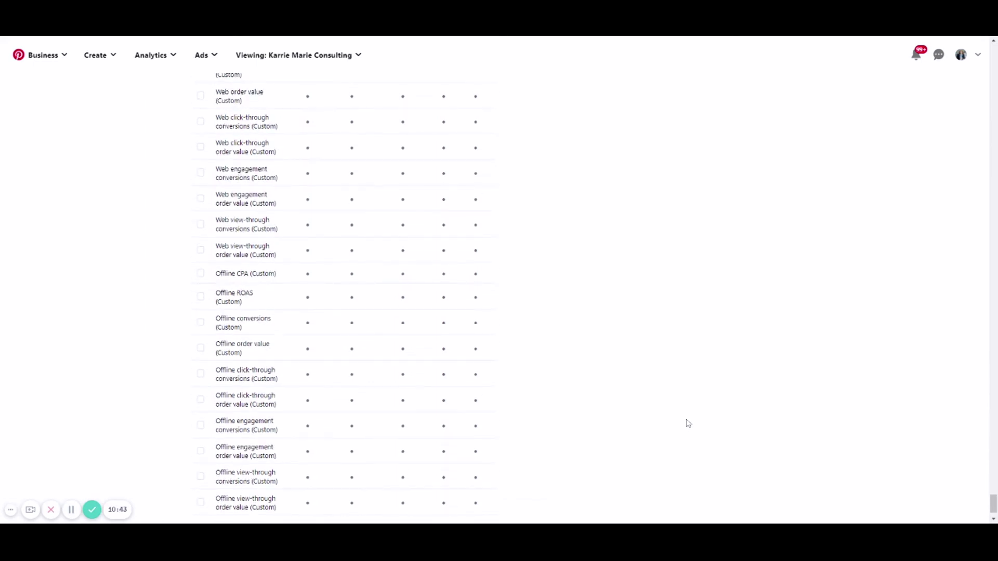
{"action": "scroll", "coordinate": [688, 423], "scroll_direction": "up", "scroll_amount": 20}
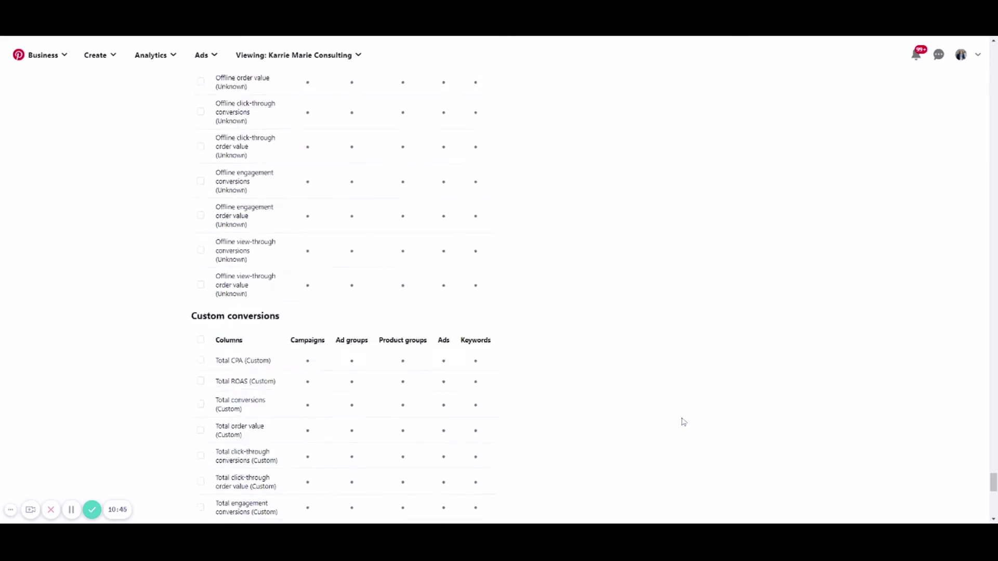
Step: Return to the ads reporting page and view the campaigns in the customized KMB Reporting table
{"action": "scroll", "coordinate": [683, 421], "scroll_direction": "up", "scroll_amount": 5}
{"action": "scroll", "coordinate": [683, 422], "scroll_direction": "up", "scroll_amount": 15}
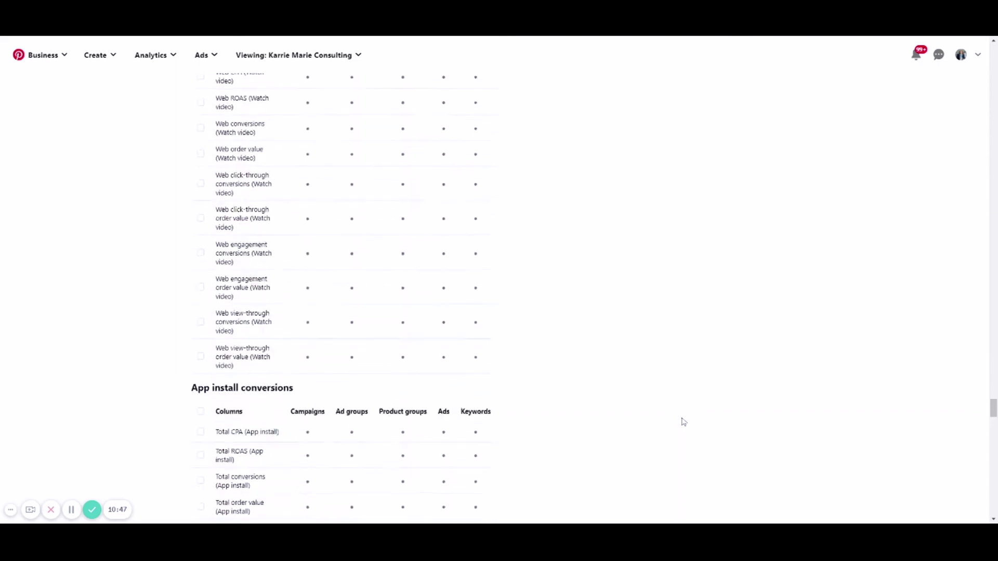
{"action": "scroll", "coordinate": [684, 425], "scroll_direction": "up", "scroll_amount": 15}
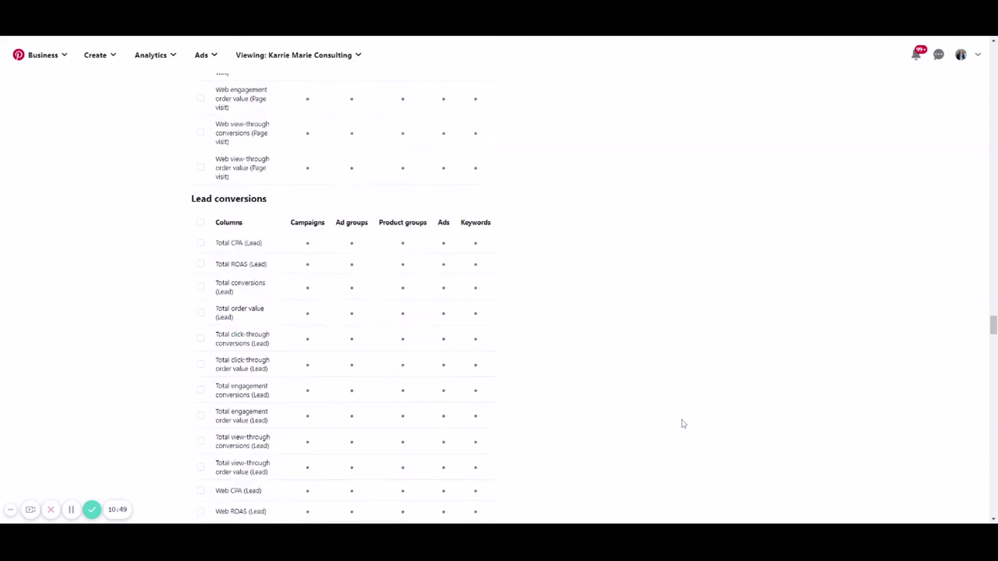
{"action": "scroll", "coordinate": [686, 426], "scroll_direction": "up", "scroll_amount": 15}
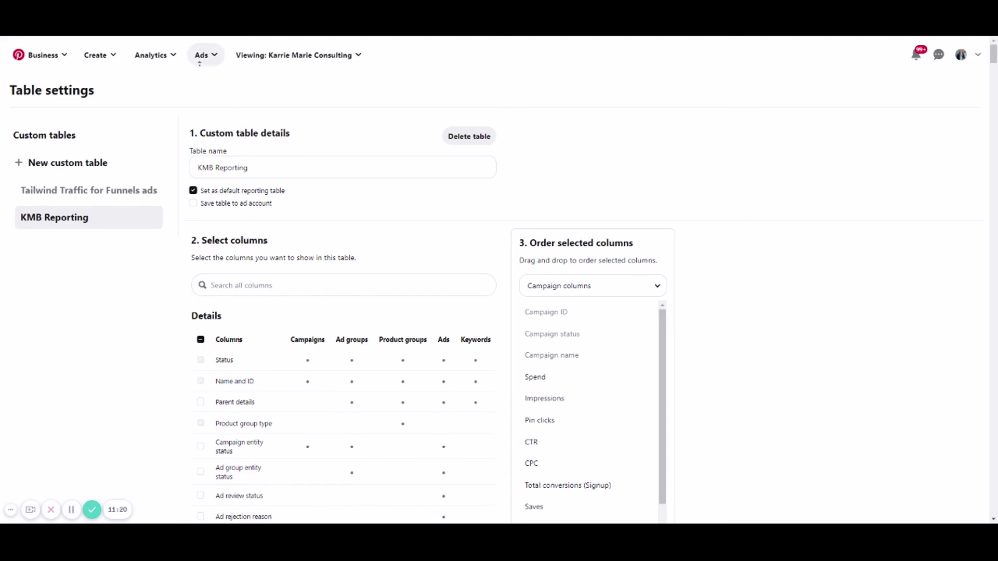
{"action": "left_click", "coordinate": [208, 55]}
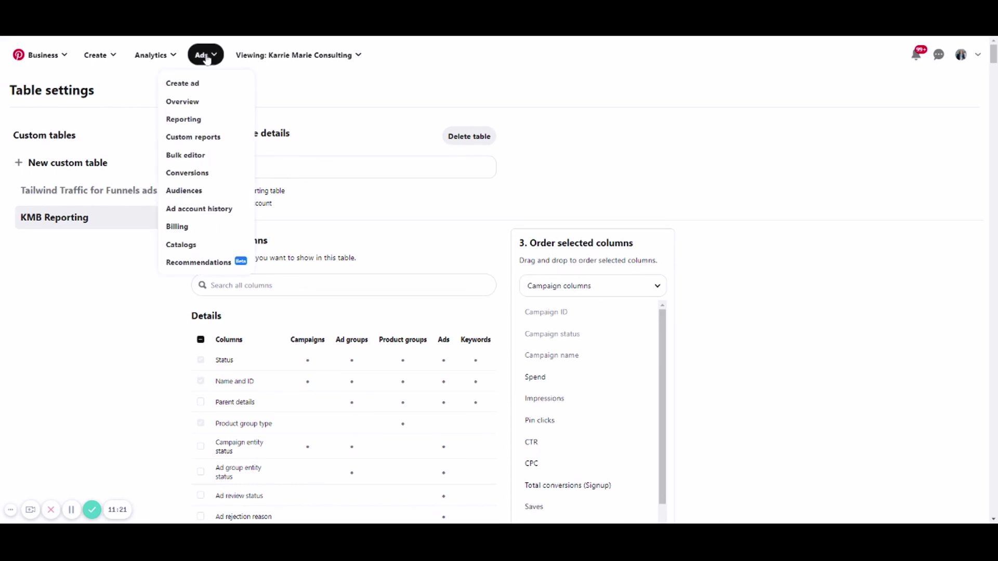
{"action": "left_click", "coordinate": [181, 119]}
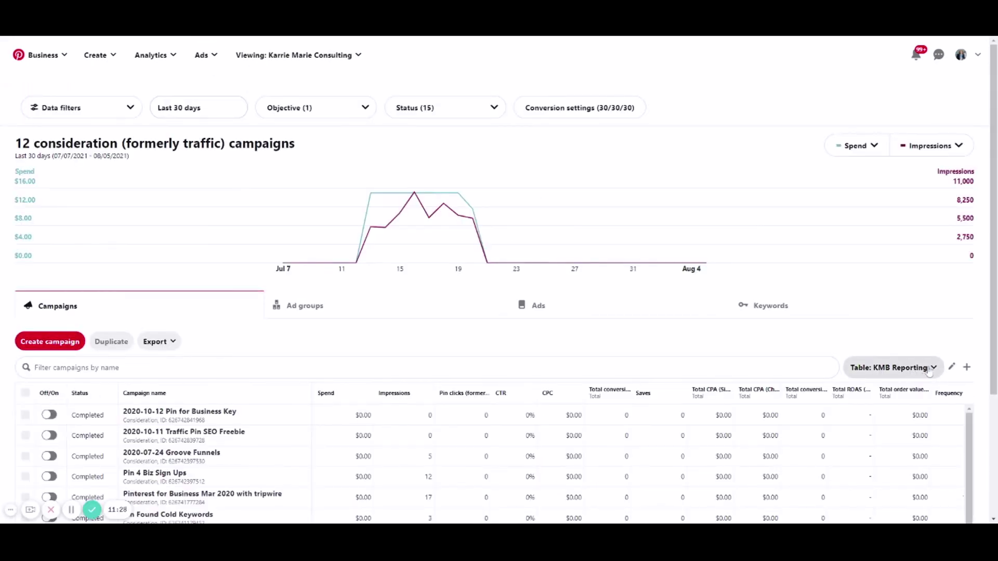
{"action": "scroll", "coordinate": [501, 416], "scroll_direction": "down", "scroll_amount": 1}
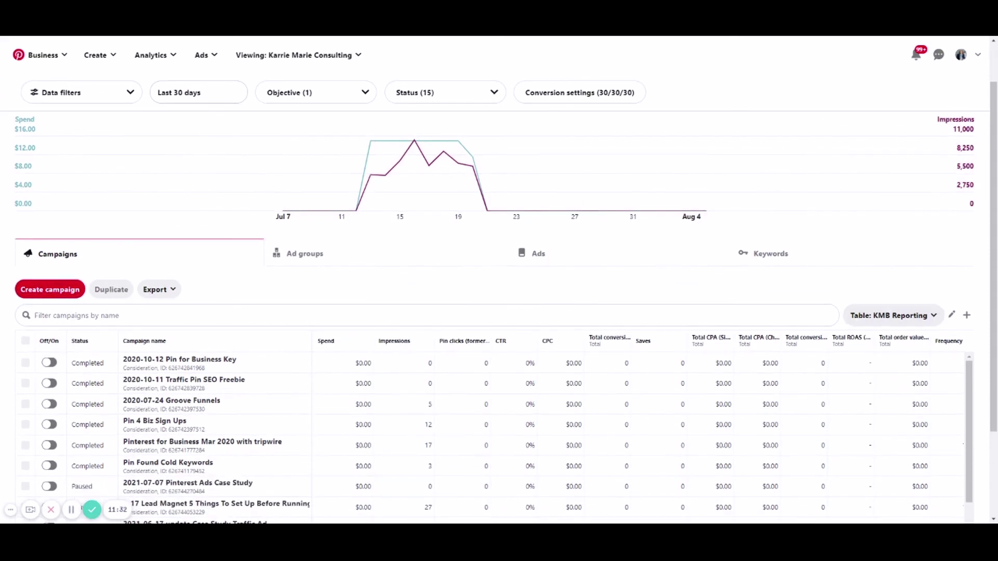
{"action": "left_click", "coordinate": [91, 510]}
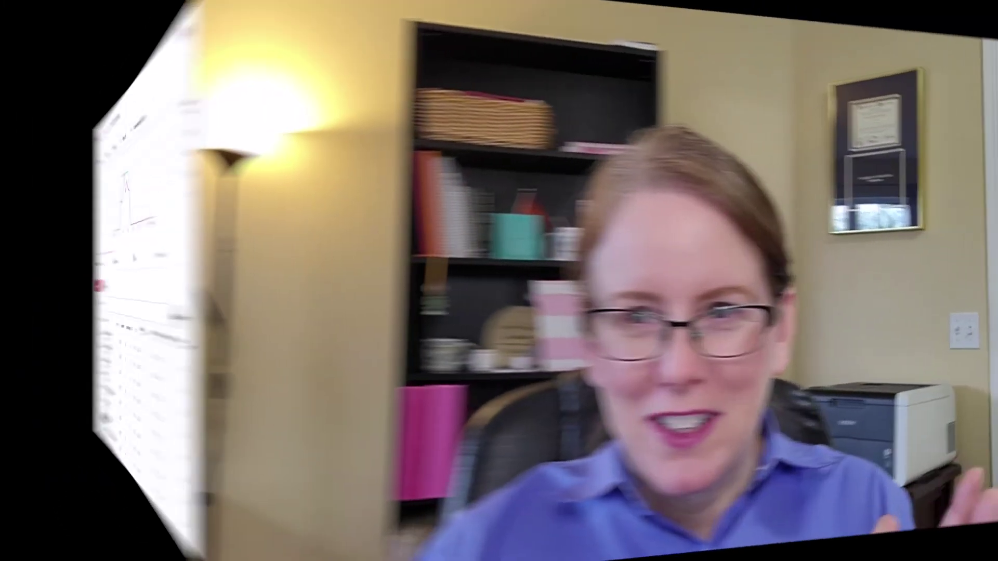